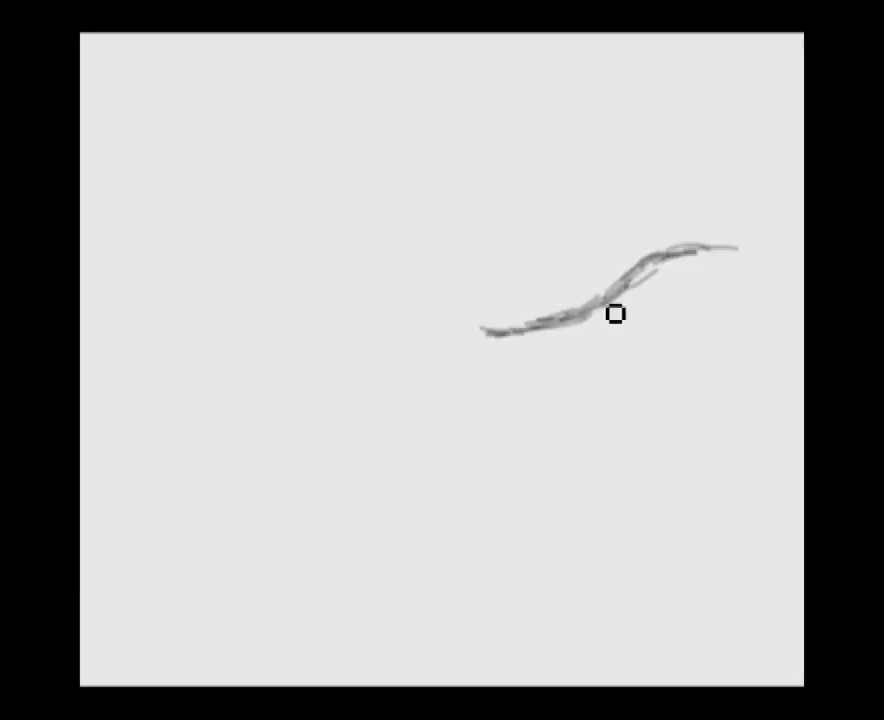
- Darken and thicken both eyebrows with extra brush strokes
{"action": "left_click_drag", "start_coordinate": [616, 314], "coordinate": [560, 337]}
{"action": "mouse_move", "coordinate": [300, 345]}
{"action": "left_mouse_down"}
{"action": "mouse_move", "coordinate": [357, 341]}
{"action": "mouse_move", "coordinate": [144, 310]}
{"action": "mouse_move", "coordinate": [306, 331]}
{"action": "mouse_move", "coordinate": [307, 291]}
{"action": "left_mouse_up"}
{"action": "left_click_drag", "start_coordinate": [590, 315], "coordinate": [517, 345]}
{"action": "left_click_drag", "start_coordinate": [320, 338], "coordinate": [201, 325]}
- Outline both eyes, redoing the left eye's lower lid until it closes cleanly
{"action": "mouse_move", "coordinate": [525, 380]}
{"action": "left_mouse_down"}
{"action": "mouse_move", "coordinate": [667, 362]}
{"action": "mouse_move", "coordinate": [522, 382]}
{"action": "left_mouse_up"}
{"action": "mouse_move", "coordinate": [350, 385]}
{"action": "left_mouse_down"}
{"action": "mouse_move", "coordinate": [208, 397]}
{"action": "mouse_move", "coordinate": [344, 401]}
{"action": "left_mouse_up"}
{"action": "key", "text": "ctrl+z"}
{"action": "left_click_drag", "start_coordinate": [212, 393], "coordinate": [355, 388]}
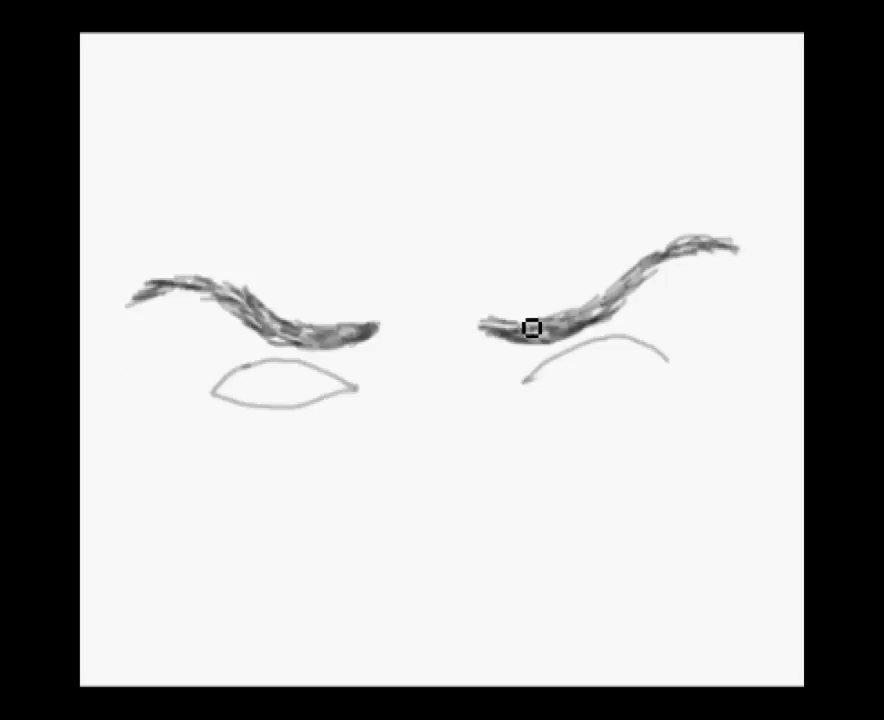
{"action": "key", "text": "ctrl+z"}
{"action": "left_click_drag", "start_coordinate": [211, 399], "coordinate": [360, 401]}
{"action": "left_click_drag", "start_coordinate": [300, 364], "coordinate": [350, 383]}
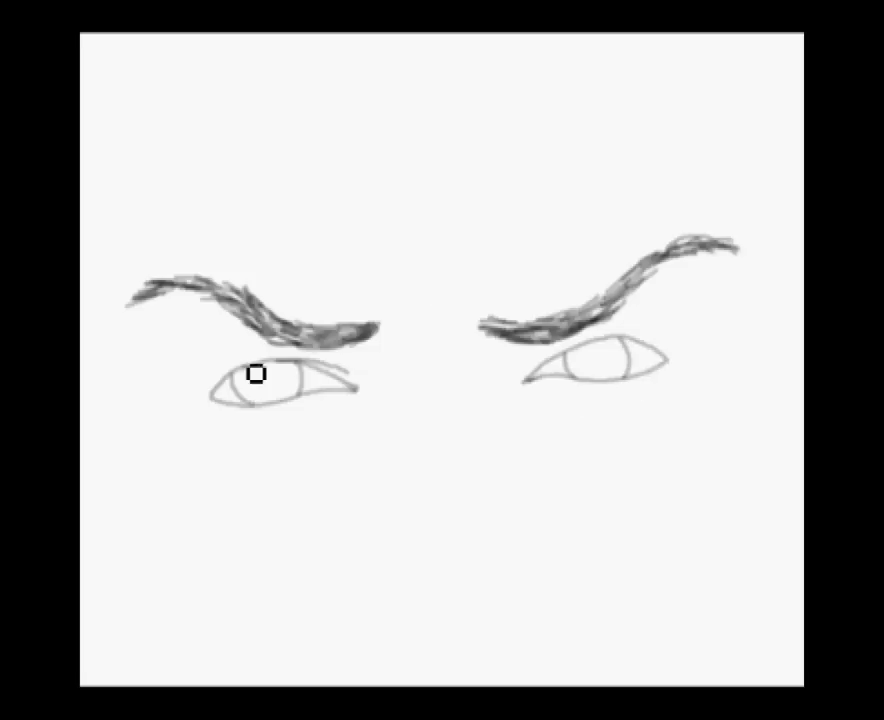
- Draw the irises in both eyes and a lower lid line under the right eye
{"action": "left_click_drag", "start_coordinate": [600, 363], "coordinate": [617, 369]}
{"action": "left_click_drag", "start_coordinate": [292, 393], "coordinate": [381, 345]}
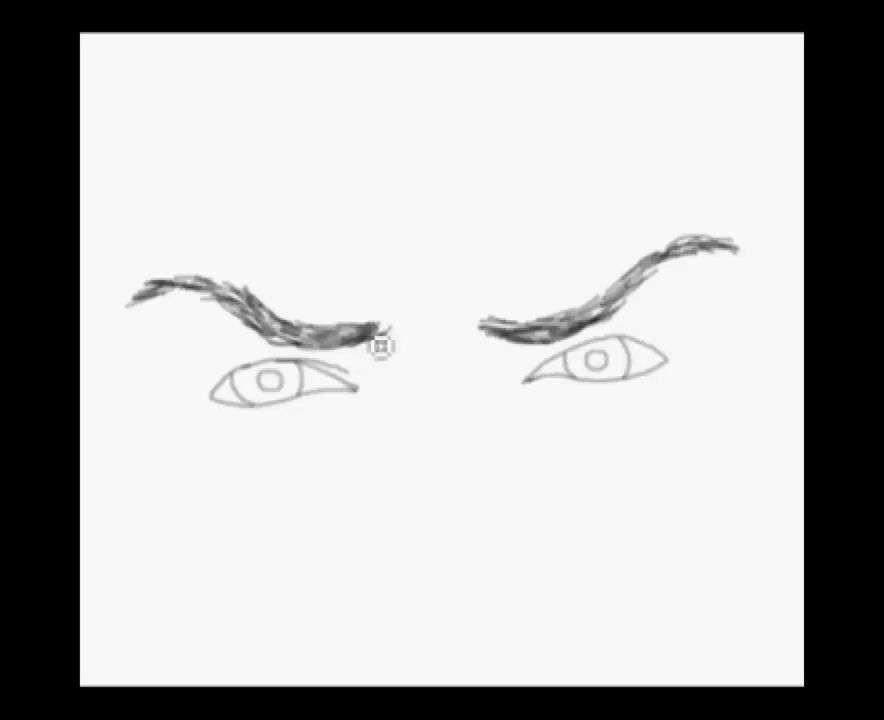
{"action": "left_click", "coordinate": [142, 276]}
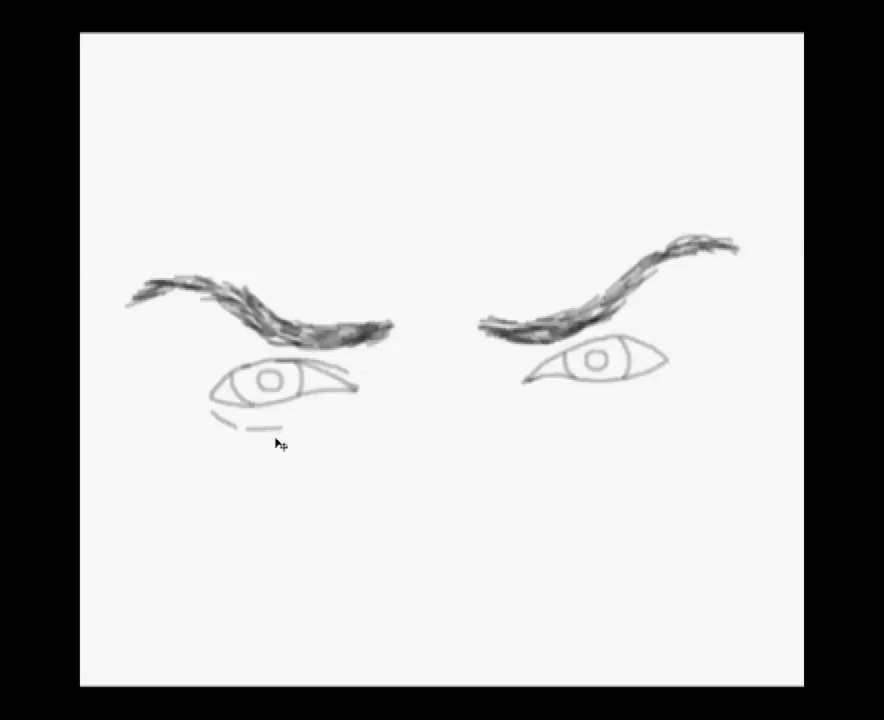
{"action": "left_click_drag", "start_coordinate": [615, 406], "coordinate": [676, 383]}
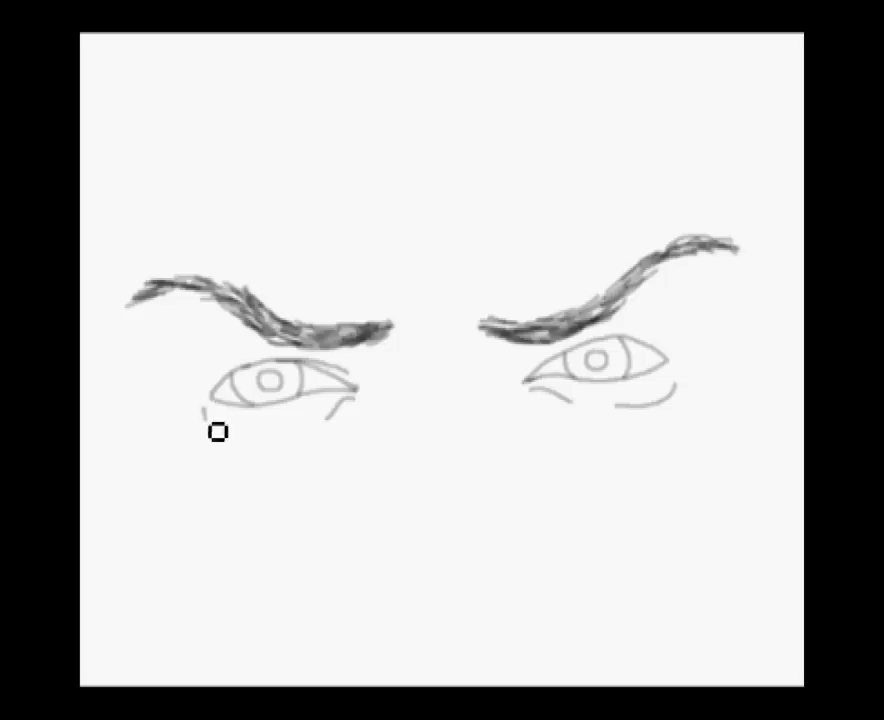
- Add crow's-feet at the outer eye corners plus brow-furrow and under-eye wrinkles
{"action": "left_click_drag", "start_coordinate": [722, 340], "coordinate": [708, 405]}
{"action": "left_click_drag", "start_coordinate": [192, 380], "coordinate": [180, 432]}
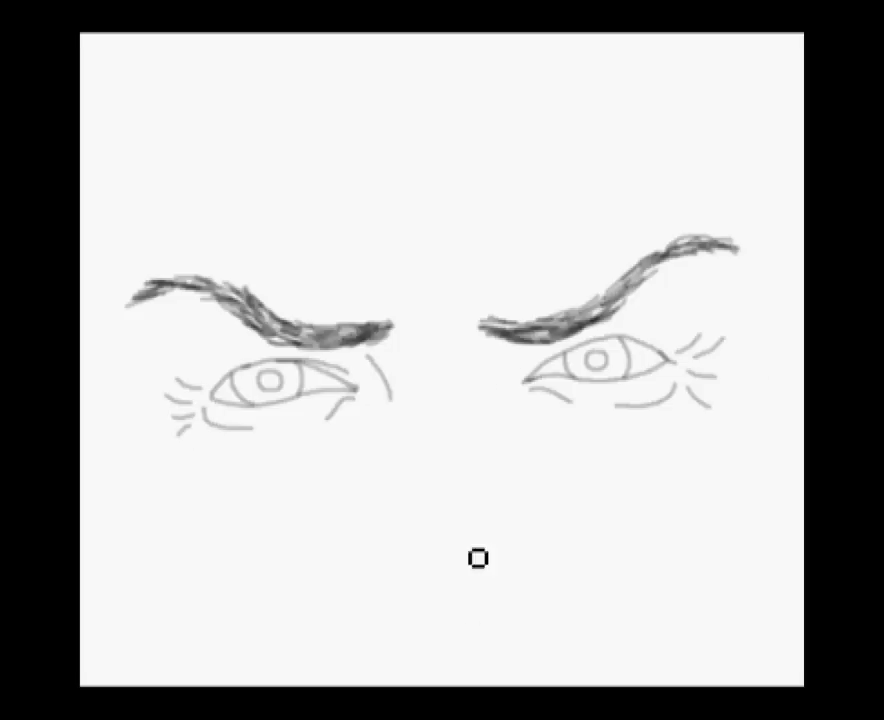
{"action": "left_click_drag", "start_coordinate": [424, 278], "coordinate": [399, 338]}
{"action": "left_click_drag", "start_coordinate": [440, 300], "coordinate": [470, 335]}
{"action": "left_click_drag", "start_coordinate": [493, 345], "coordinate": [488, 390]}
{"action": "left_click_drag", "start_coordinate": [365, 430], "coordinate": [300, 473]}
{"action": "left_click_drag", "start_coordinate": [505, 408], "coordinate": [585, 453]}
{"action": "scroll", "coordinate": [438, 387], "scroll_direction": "down", "scroll_amount": 3}
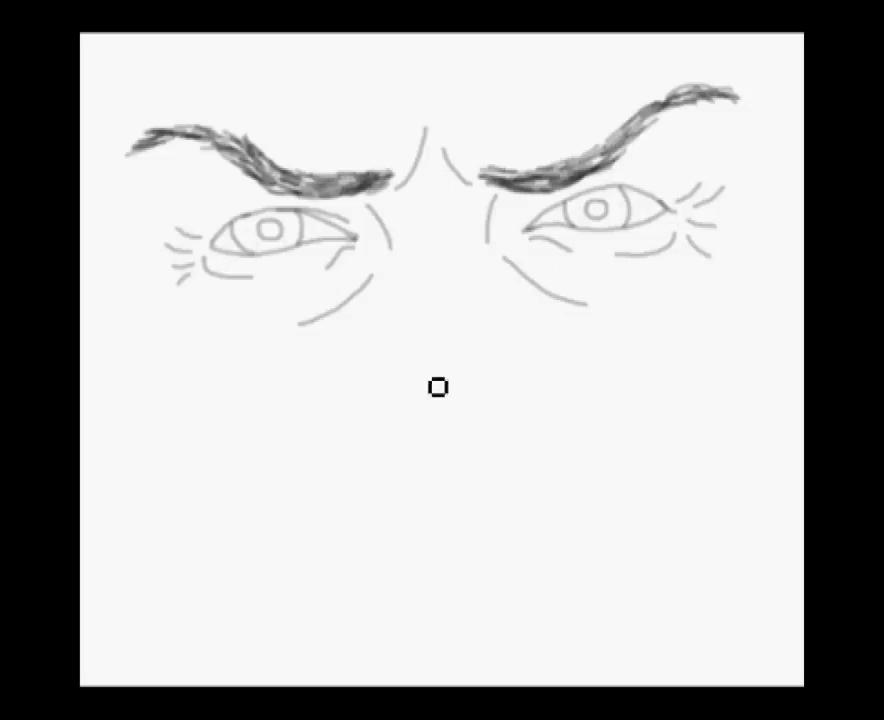
- Sketch the nose sides, base and nostrils below the eyes
{"action": "left_click_drag", "start_coordinate": [536, 386], "coordinate": [560, 460]}
{"action": "mouse_move", "coordinate": [390, 480]}
{"action": "left_mouse_down"}
{"action": "mouse_move", "coordinate": [505, 483]}
{"action": "mouse_move", "coordinate": [516, 472]}
{"action": "left_mouse_up"}
{"action": "left_click_drag", "start_coordinate": [358, 472], "coordinate": [372, 483]}
{"action": "left_click_drag", "start_coordinate": [389, 418], "coordinate": [388, 458]}
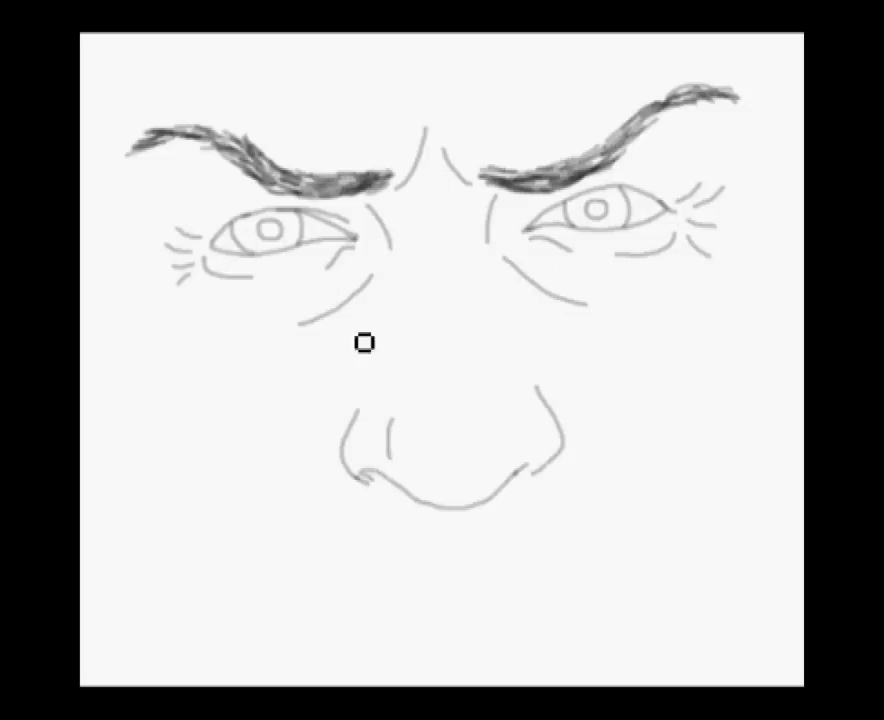
{"action": "left_click_drag", "start_coordinate": [348, 335], "coordinate": [318, 372]}
{"action": "left_click_drag", "start_coordinate": [401, 288], "coordinate": [410, 335]}
{"action": "scroll", "coordinate": [440, 380], "scroll_direction": "down", "scroll_amount": 3}
- Select the nose and move it slightly lower with Free Transform
{"action": "key", "text": "m"}
{"action": "left_click_drag", "start_coordinate": [326, 306], "coordinate": [604, 424]}
{"action": "key", "text": "ctrl+t"}
{"action": "left_click_drag", "start_coordinate": [473, 365], "coordinate": [473, 387]}
{"action": "key", "text": "Return"}
{"action": "key", "text": "ctrl+d"}
{"action": "key", "text": "b"}
- Draw the mouth curve, the lower-lip line and the chin line
{"action": "left_click_drag", "start_coordinate": [488, 198], "coordinate": [500, 262]}
{"action": "scroll", "coordinate": [417, 683], "scroll_direction": "down", "scroll_amount": 2}
{"action": "mouse_move", "coordinate": [237, 470]}
{"action": "left_mouse_down"}
{"action": "mouse_move", "coordinate": [485, 515]}
{"action": "mouse_move", "coordinate": [675, 443]}
{"action": "left_mouse_up"}
{"action": "left_click_drag", "start_coordinate": [375, 518], "coordinate": [575, 506]}
{"action": "mouse_move", "coordinate": [369, 568]}
{"action": "left_mouse_down"}
{"action": "mouse_move", "coordinate": [464, 580]}
{"action": "mouse_move", "coordinate": [558, 556]}
{"action": "left_mouse_up"}
- Add cheek lines on both sides of the face and view the whole canvas
{"action": "left_click_drag", "start_coordinate": [587, 345], "coordinate": [690, 400]}
{"action": "left_click_drag", "start_coordinate": [306, 389], "coordinate": [210, 480]}
{"action": "key", "text": "ctrl+0"}
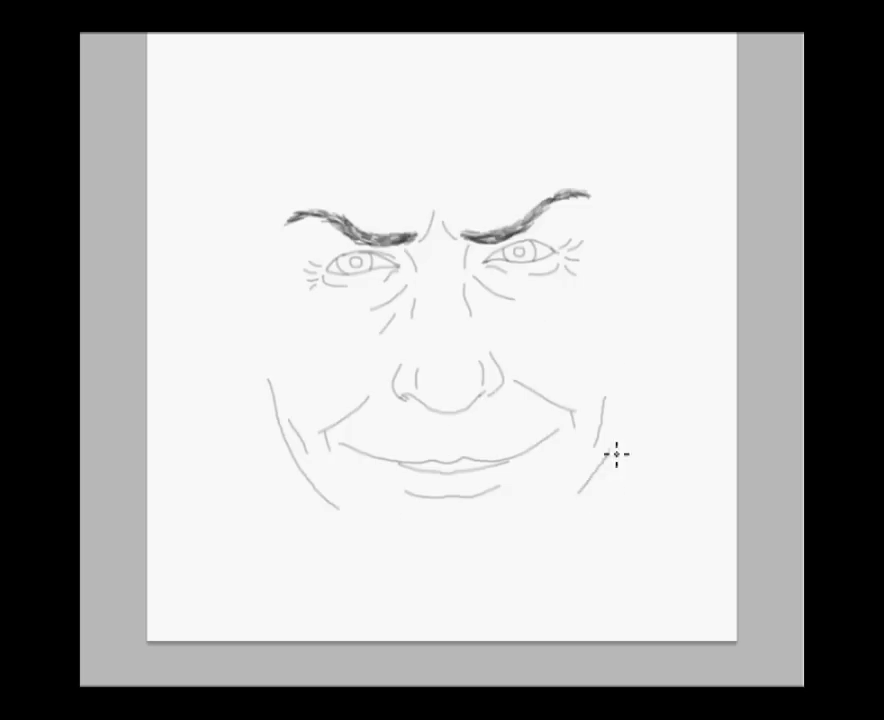
- Redraw the chin line lower, undoing the rough chin and jaw strokes, and reframe the face
{"action": "key", "text": "ctrl+z"}
{"action": "left_click_drag", "start_coordinate": [396, 542], "coordinate": [525, 542]}
{"action": "key", "text": "ctrl+z"}
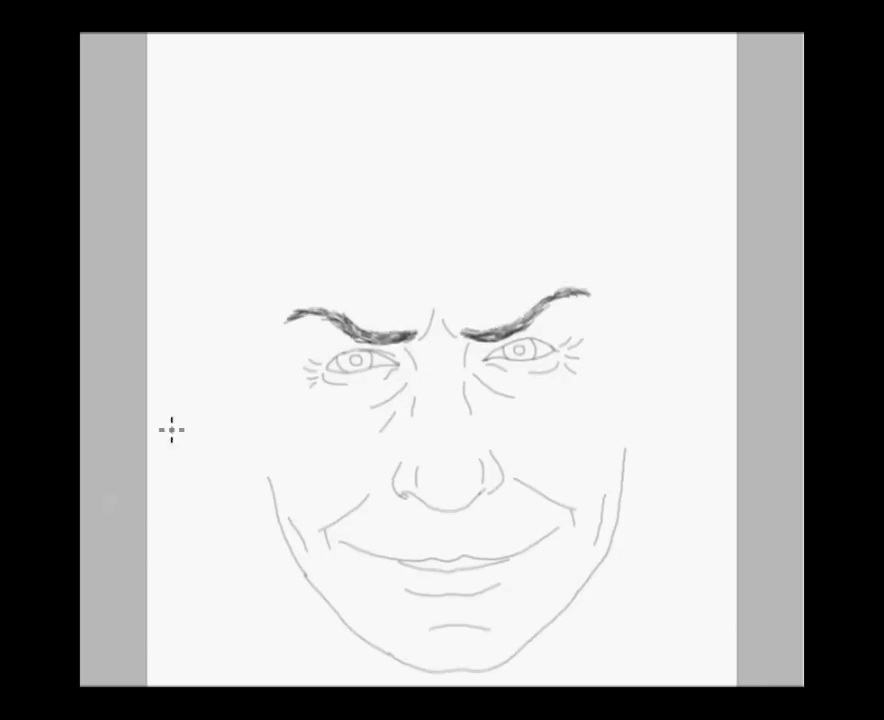
{"action": "left_click_drag", "start_coordinate": [172, 427], "coordinate": [292, 377]}
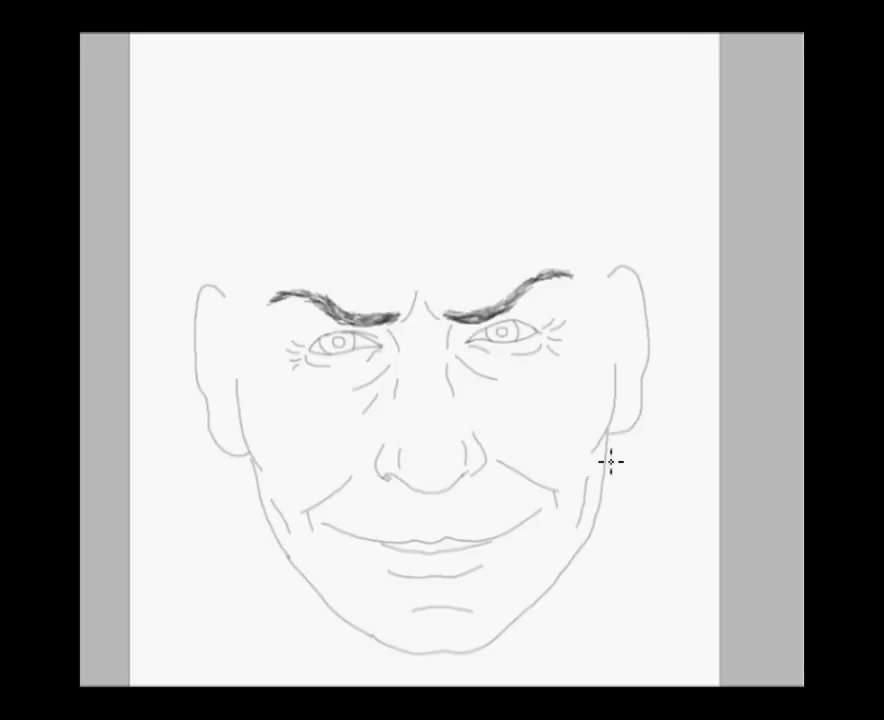
- Add inner-ear curves to both ears, mirroring the view to draw the right ear
{"action": "scroll", "coordinate": [209, 448], "scroll_direction": "up", "scroll_amount": 2}
{"action": "left_click_drag", "start_coordinate": [213, 225], "coordinate": [250, 290]}
{"action": "left_click_drag", "start_coordinate": [217, 256], "coordinate": [212, 406]}
{"action": "left_click_drag", "start_coordinate": [240, 245], "coordinate": [270, 430]}
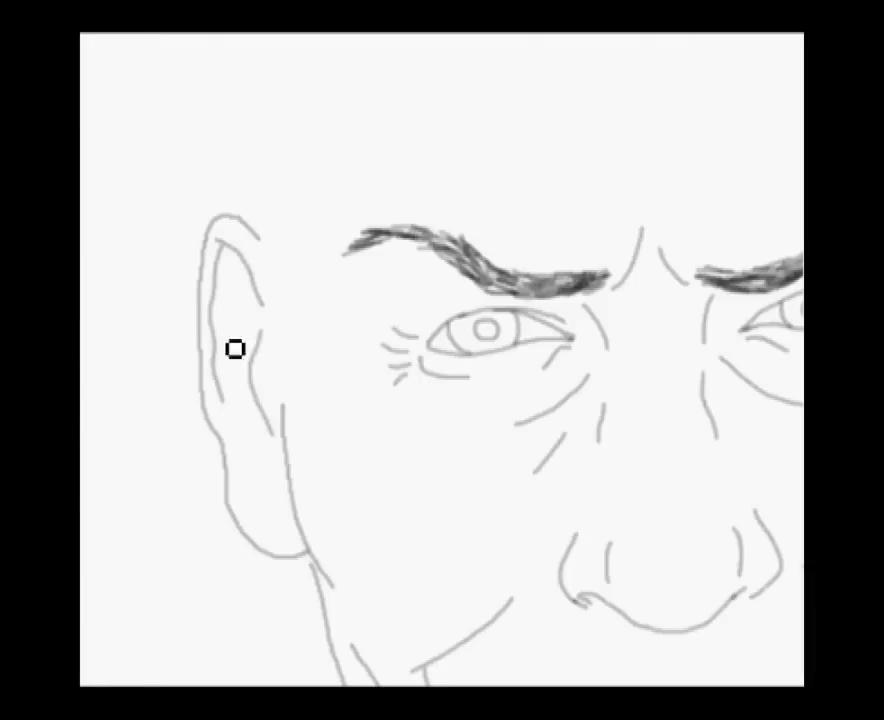
{"action": "key", "text": "m"}
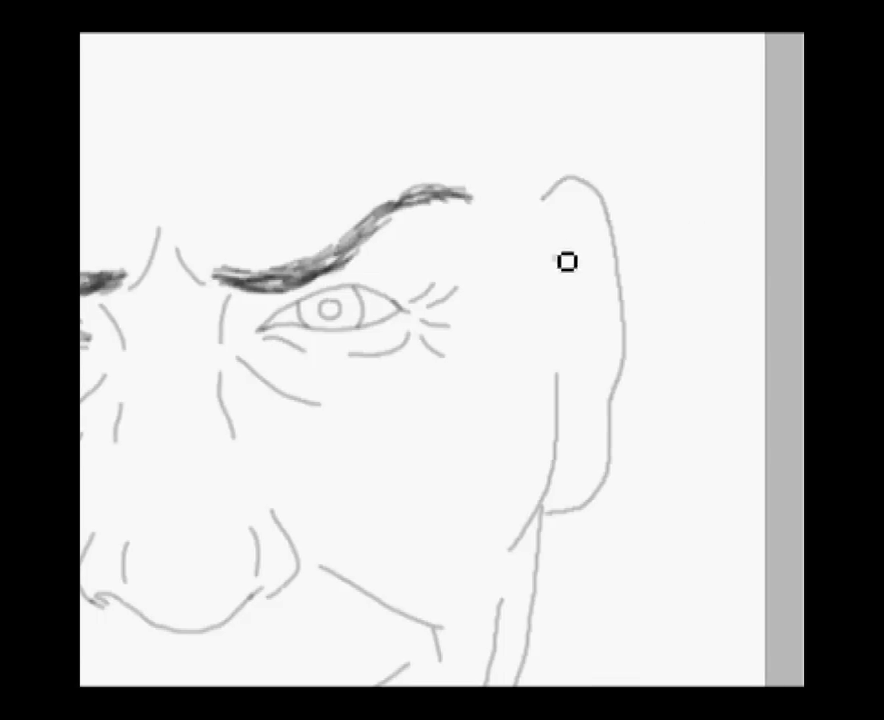
{"action": "left_click_drag", "start_coordinate": [575, 385], "coordinate": [588, 349]}
{"action": "mouse_move", "coordinate": [574, 300]}
{"action": "left_mouse_down"}
{"action": "mouse_move", "coordinate": [570, 370]}
{"action": "mouse_move", "coordinate": [594, 248]}
{"action": "left_mouse_up"}
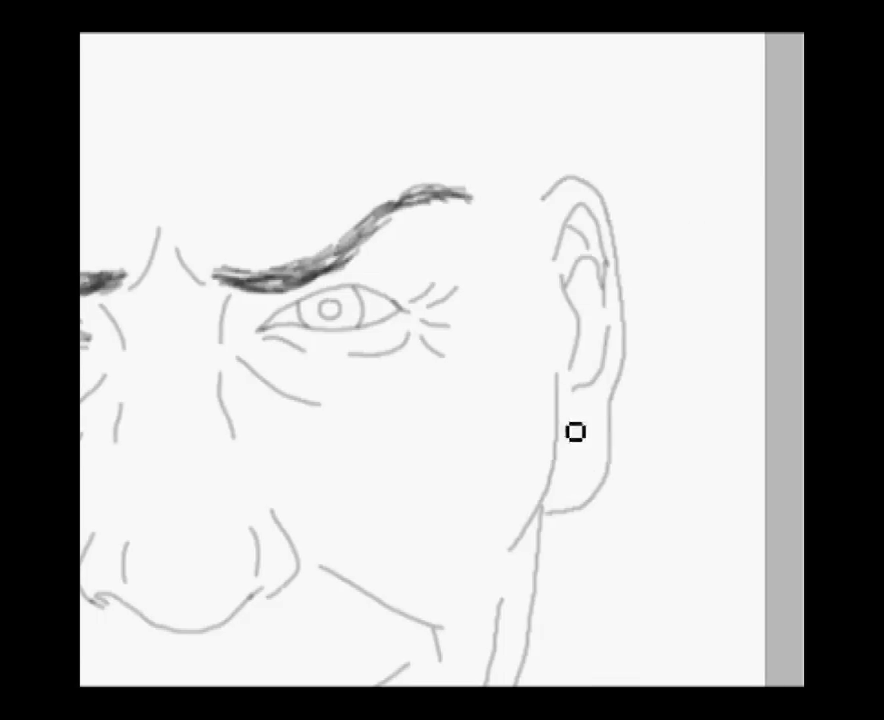
{"action": "key", "text": "m"}
- Replace both thick eyebrows with thinner curved strokes sweeping toward the temples
{"action": "scroll", "coordinate": [331, 491], "scroll_direction": "down", "scroll_amount": 2}
{"action": "scroll", "coordinate": [485, 244], "scroll_direction": "up", "scroll_amount": 2}
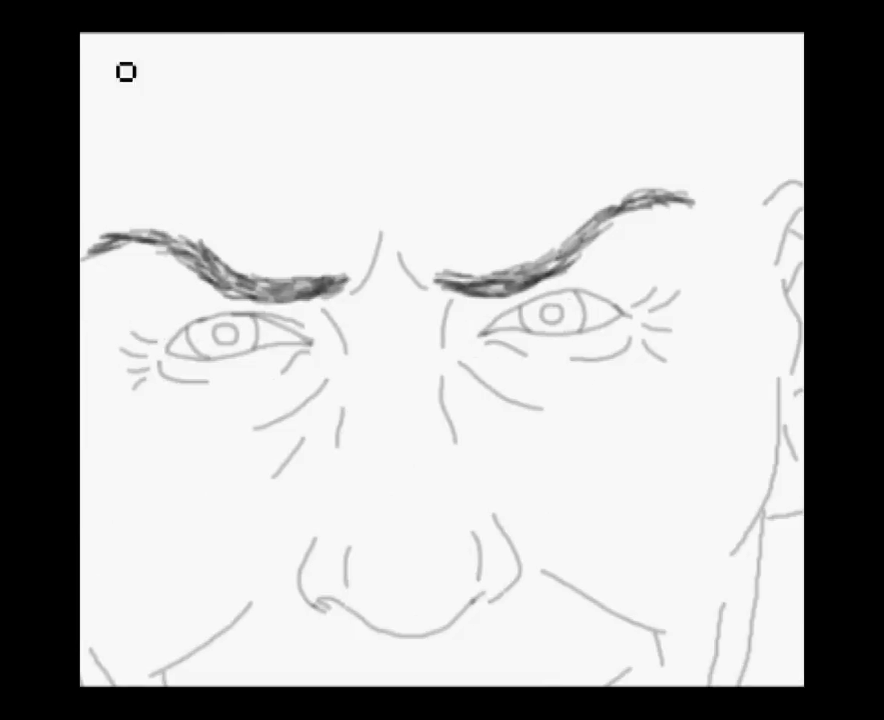
{"action": "key", "text": "ctrl+z"}
{"action": "mouse_move", "coordinate": [509, 250]}
{"action": "left_mouse_down"}
{"action": "mouse_move", "coordinate": [337, 288]}
{"action": "mouse_move", "coordinate": [592, 180]}
{"action": "mouse_move", "coordinate": [432, 290]}
{"action": "mouse_move", "coordinate": [698, 120]}
{"action": "left_mouse_up"}
{"action": "key", "text": "m"}
{"action": "key", "text": "ctrl+z"}
{"action": "mouse_move", "coordinate": [454, 292]}
{"action": "left_mouse_down"}
{"action": "mouse_move", "coordinate": [414, 304]}
{"action": "mouse_move", "coordinate": [209, 262]}
{"action": "mouse_move", "coordinate": [286, 252]}
{"action": "mouse_move", "coordinate": [391, 298]}
{"action": "left_mouse_up"}
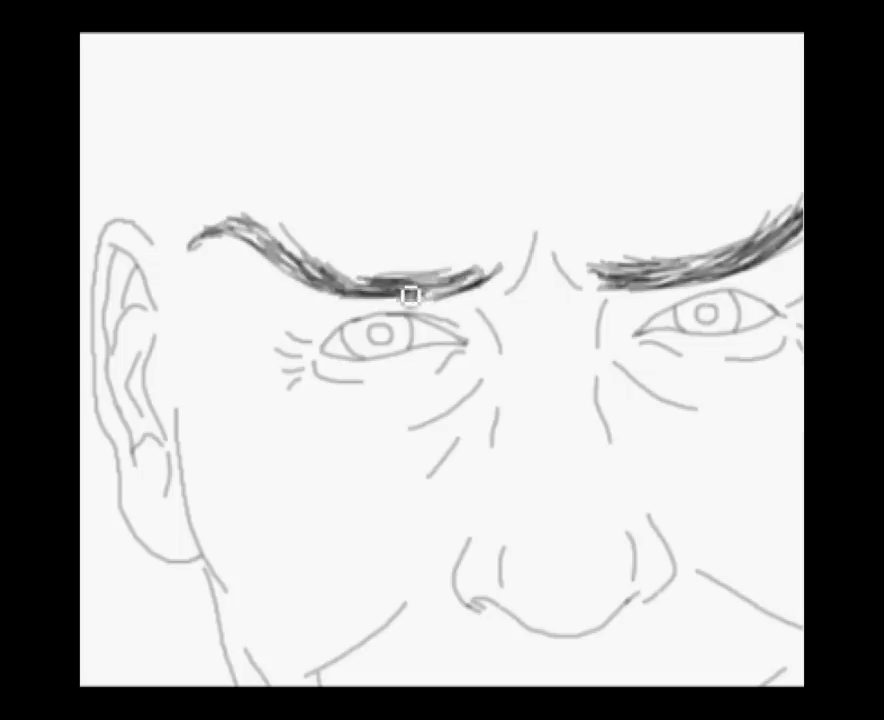
{"action": "scroll", "coordinate": [110, 207], "scroll_direction": "down", "scroll_amount": 3}
{"action": "left_click_drag", "start_coordinate": [303, 322], "coordinate": [250, 275]}
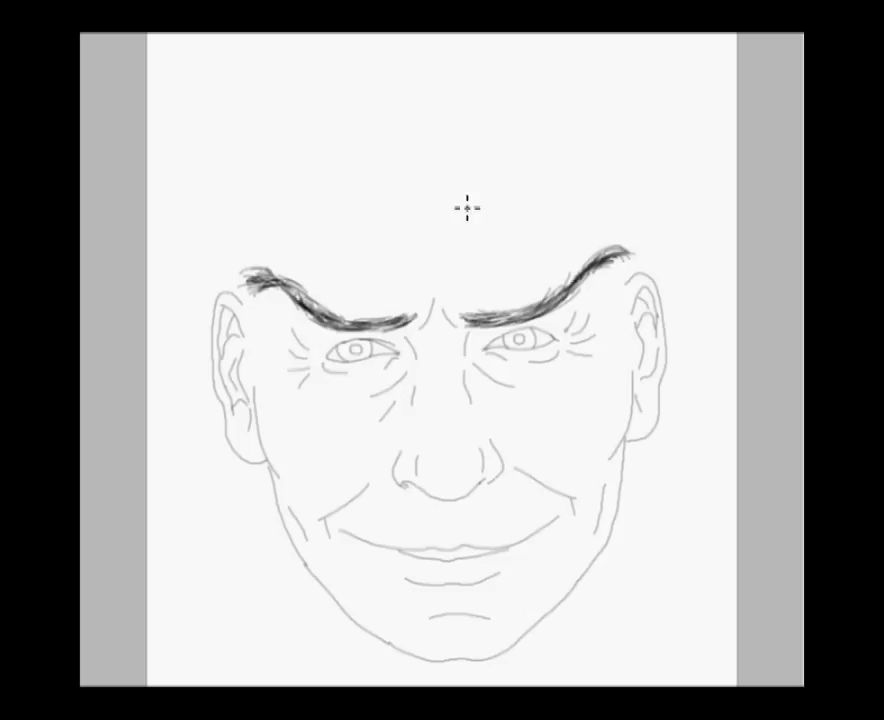
{"action": "scroll", "coordinate": [467, 207], "scroll_direction": "up", "scroll_amount": 2}
{"action": "left_click_drag", "start_coordinate": [258, 326], "coordinate": [349, 209]}
- Remove the stray brow stroke, shift the drawing down, and begin hair strokes over the crown
{"action": "key", "text": "ctrl+z"}
{"action": "key", "text": "ctrl+t"}
{"action": "key", "text": "Return"}
{"action": "mouse_move", "coordinate": [430, 250]}
{"action": "left_mouse_down"}
{"action": "mouse_move", "coordinate": [284, 370]}
{"action": "mouse_move", "coordinate": [338, 340]}
{"action": "left_mouse_up"}
{"action": "left_click_drag", "start_coordinate": [437, 243], "coordinate": [530, 303]}
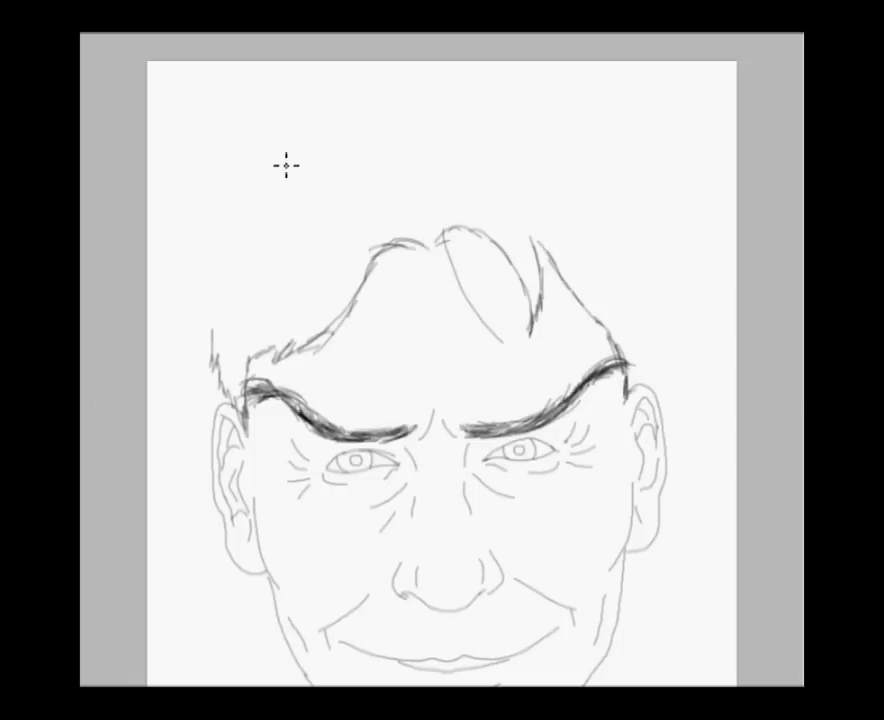
{"action": "left_click_drag", "start_coordinate": [232, 130], "coordinate": [211, 301]}
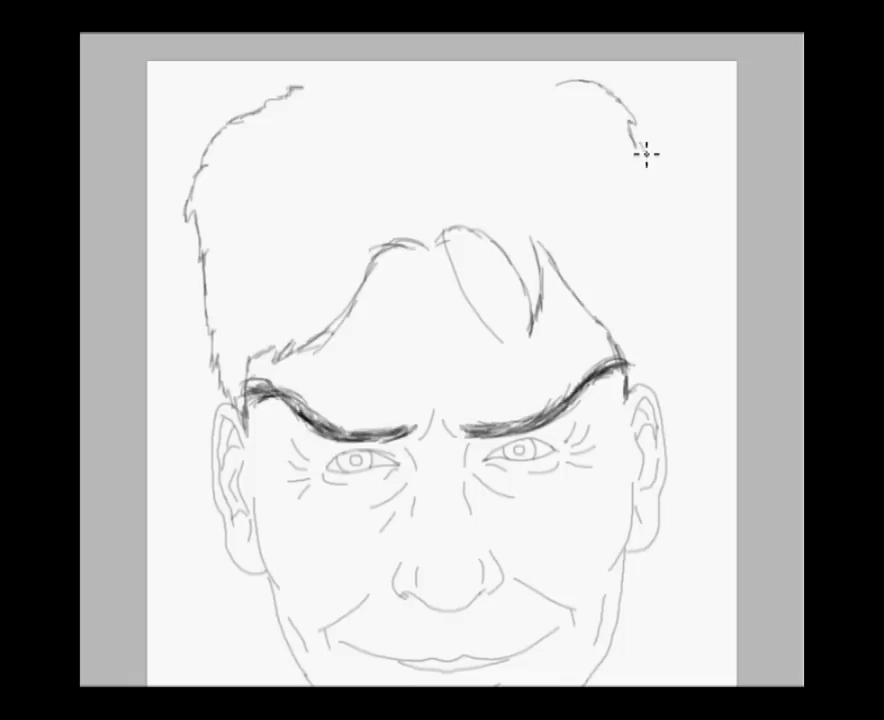
- Redraw a smoother top-left hair outline, discarding the jagged strokes
{"action": "key", "text": "ctrl+z"}
{"action": "left_click_drag", "start_coordinate": [330, 68], "coordinate": [190, 142]}
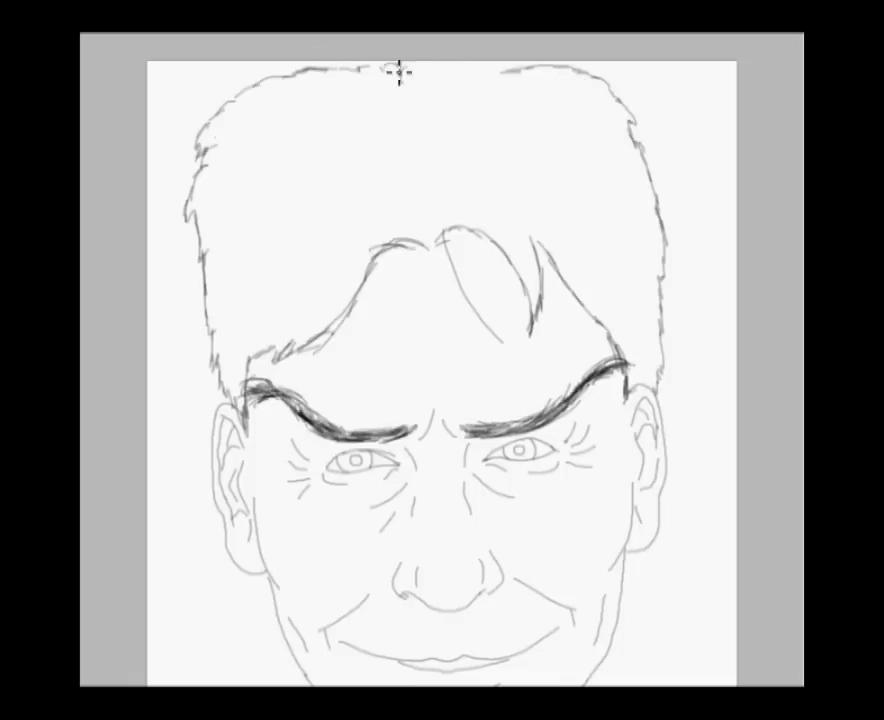
{"action": "key", "text": "ctrl+z"}
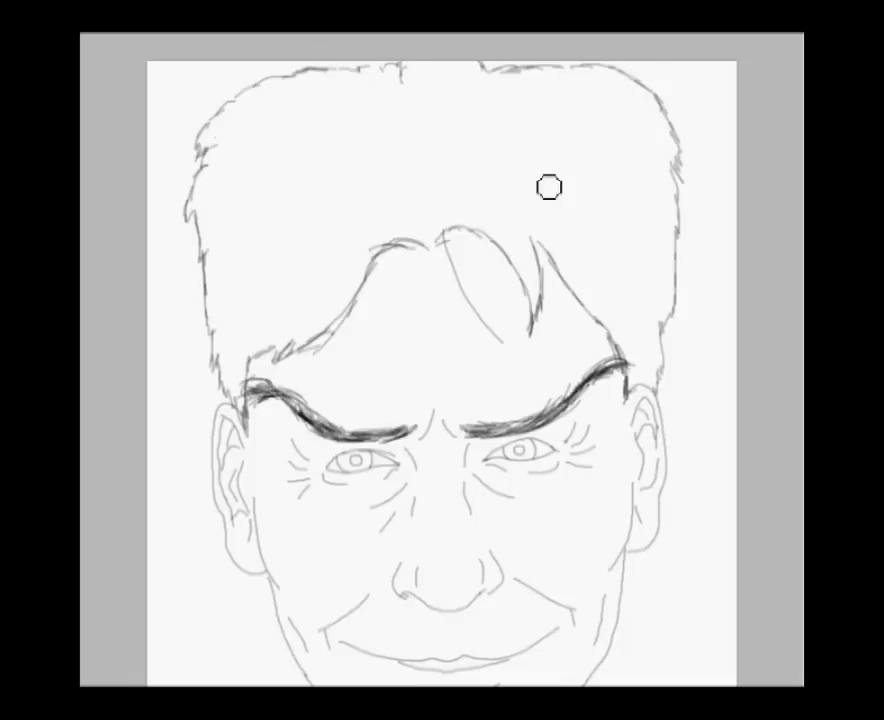
{"action": "scroll", "coordinate": [519, 199], "scroll_direction": "down", "scroll_amount": 2}
{"action": "scroll", "coordinate": [410, 181], "scroll_direction": "up", "scroll_amount": 3}
- Add a forehead lock, left and top strands, and the right-side hair outline
{"action": "left_click_drag", "start_coordinate": [366, 227], "coordinate": [318, 362]}
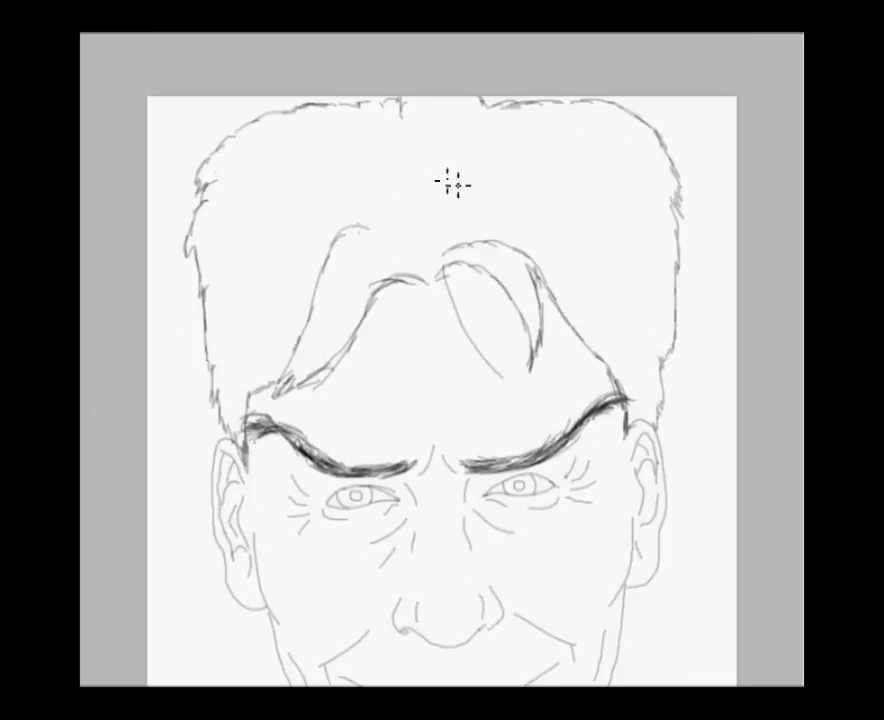
{"action": "left_click_drag", "start_coordinate": [300, 170], "coordinate": [195, 190]}
{"action": "left_click_drag", "start_coordinate": [280, 210], "coordinate": [201, 251]}
{"action": "left_click_drag", "start_coordinate": [395, 175], "coordinate": [315, 230]}
{"action": "mouse_move", "coordinate": [490, 192]}
{"action": "left_mouse_down"}
{"action": "mouse_move", "coordinate": [614, 179]}
{"action": "mouse_move", "coordinate": [680, 260]}
{"action": "left_mouse_up"}
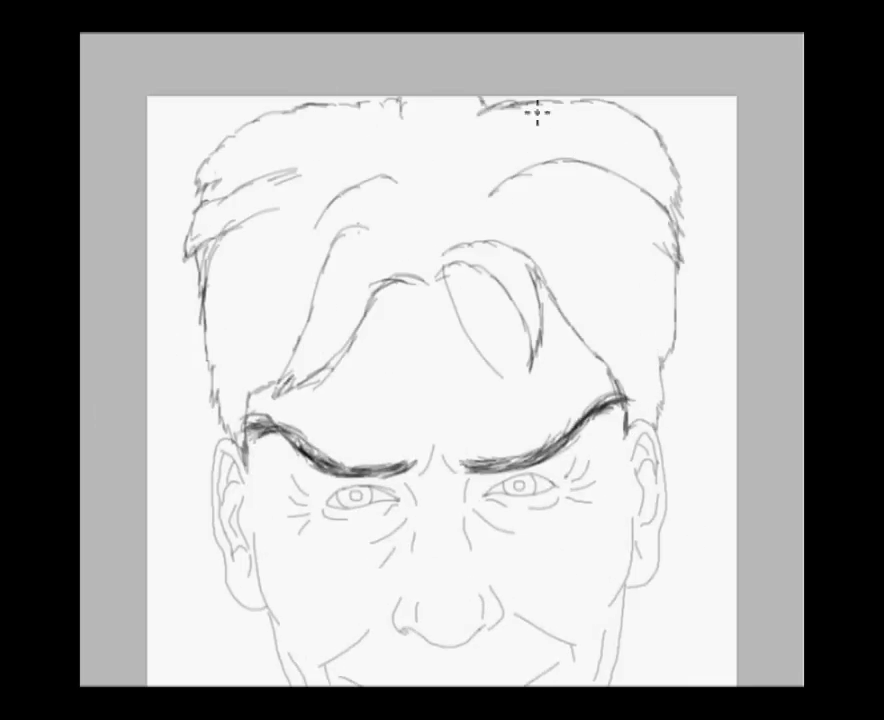
{"action": "scroll", "coordinate": [682, 142], "scroll_direction": "down", "scroll_amount": 3}
{"action": "scroll", "coordinate": [387, 577], "scroll_direction": "down", "scroll_amount": 2}
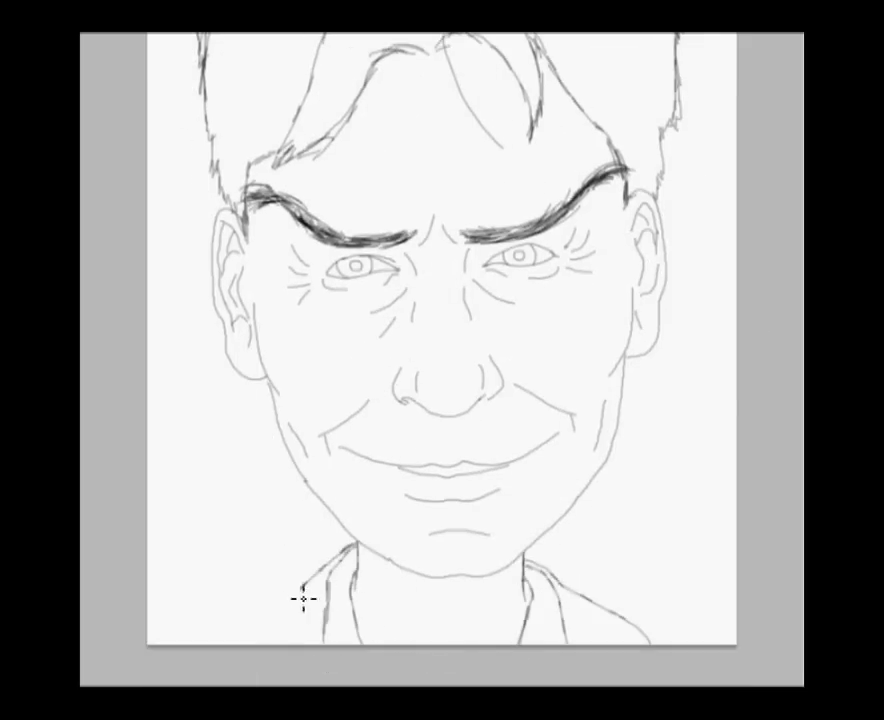
- Paint black pupils and grey iris shading into both eyes
{"action": "key", "text": "ctrl+minus"}
{"action": "key", "text": "ctrl+plus"}
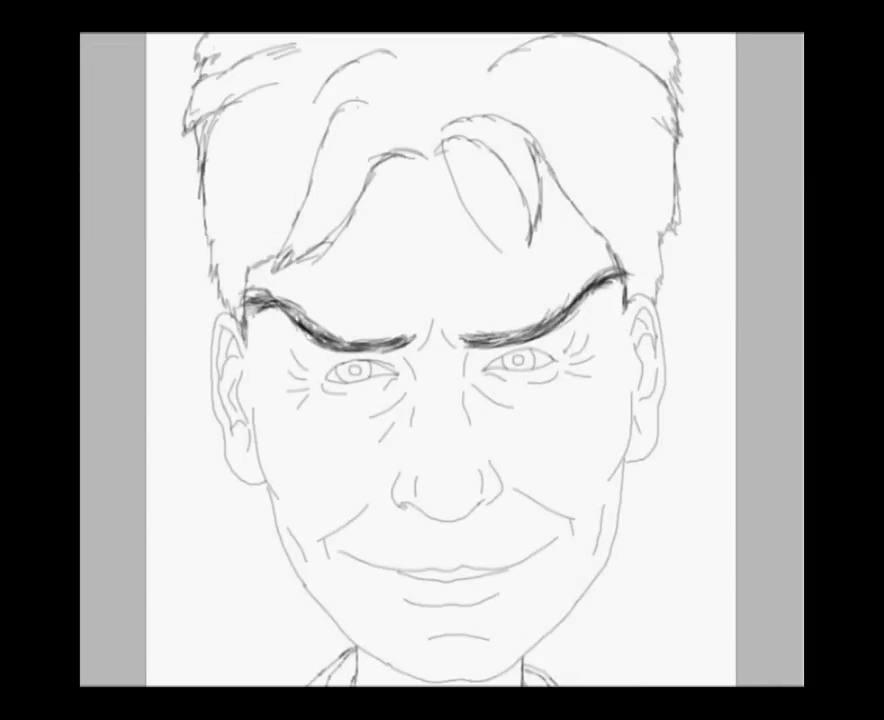
{"action": "key", "text": "ctrl+plus"}
{"action": "left_click", "coordinate": [596, 362]}
{"action": "left_click", "coordinate": [270, 380]}
{"action": "left_click_drag", "start_coordinate": [578, 366], "coordinate": [626, 353]}
{"action": "mouse_move", "coordinate": [250, 378]}
{"action": "left_mouse_down"}
{"action": "mouse_move", "coordinate": [296, 390]}
{"action": "mouse_move", "coordinate": [300, 380]}
{"action": "mouse_move", "coordinate": [262, 402]}
{"action": "mouse_move", "coordinate": [290, 380]}
{"action": "left_mouse_up"}
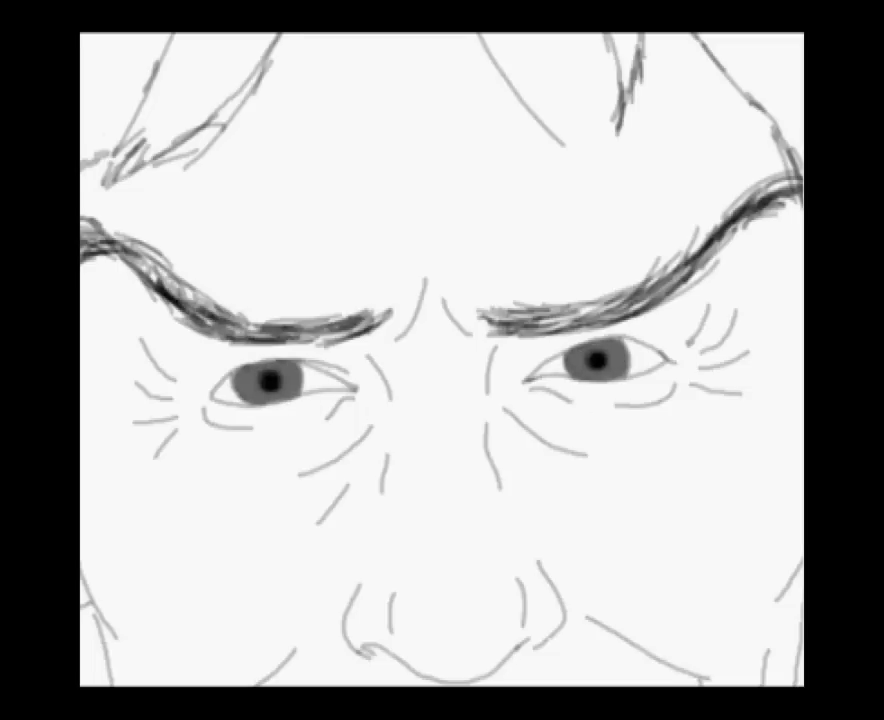
- Set the brush to a soft round tip at low opacity with a light grey colour
{"action": "right_click", "coordinate": [420, 326]}
{"action": "key", "text": "Return"}
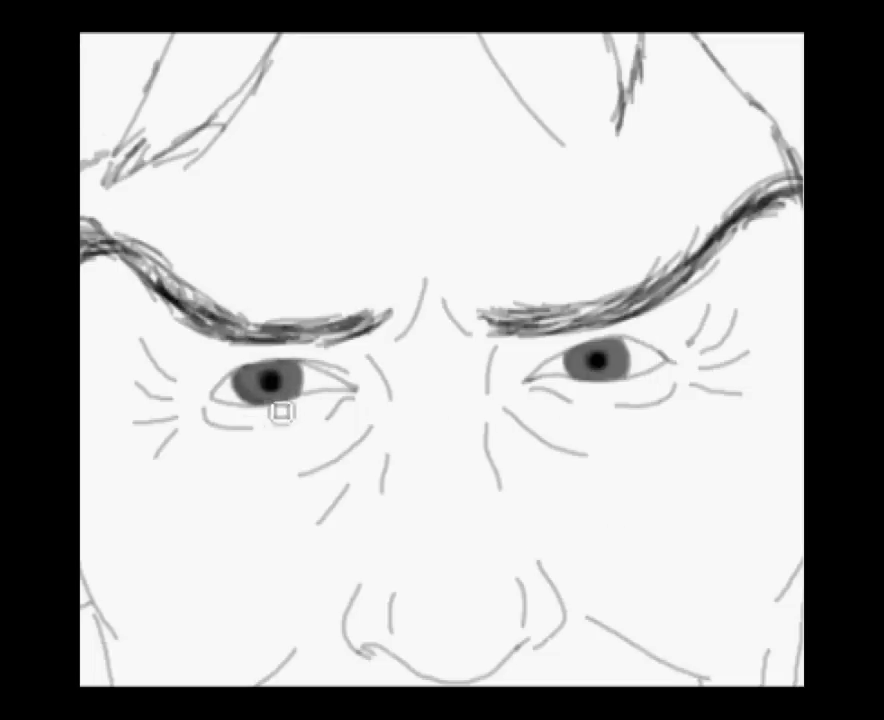
{"action": "left_click", "coordinate": [365, 298]}
{"action": "right_click", "coordinate": [292, 392]}
{"action": "key", "text": "Return"}
{"action": "right_click", "coordinate": [489, 432]}
{"action": "key", "text": "Return"}
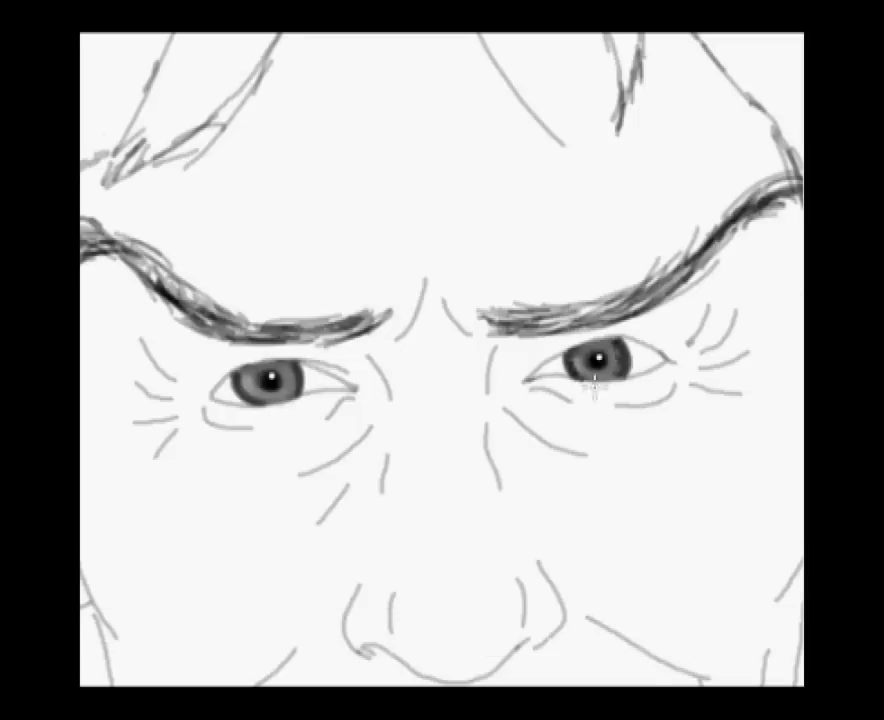
- Repaint the left iris lighter, darken the right eye's corner, and shade around both eyes
{"action": "left_click_drag", "start_coordinate": [247, 392], "coordinate": [282, 406]}
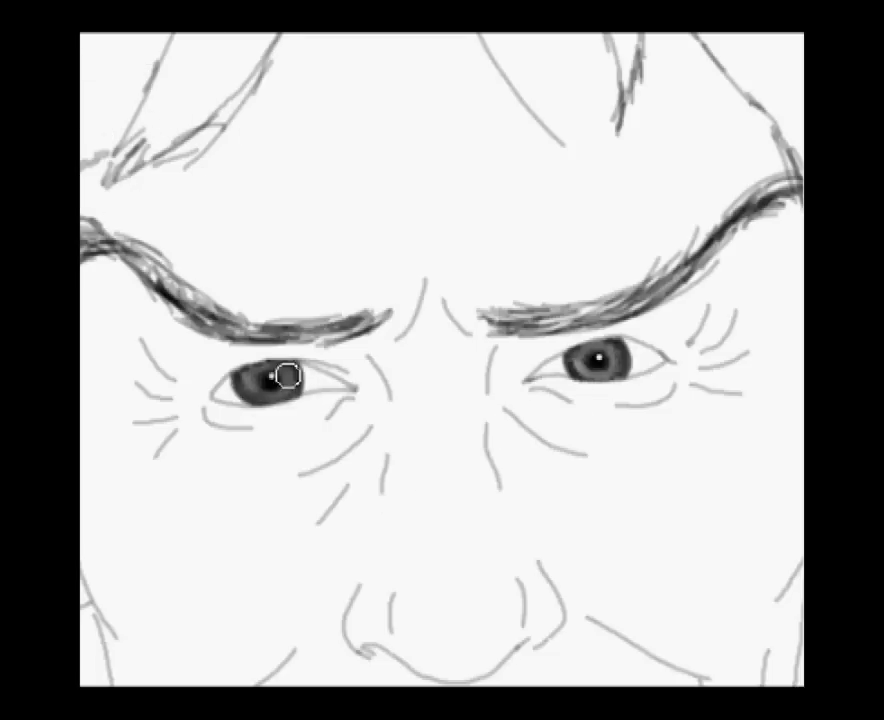
{"action": "left_click_drag", "start_coordinate": [640, 350], "coordinate": [672, 362]}
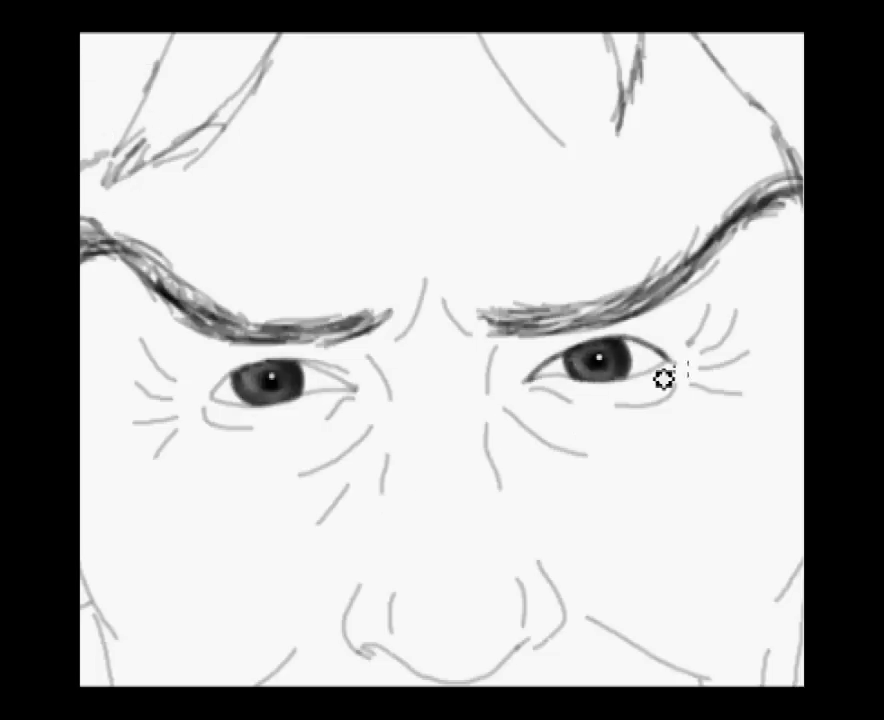
{"action": "left_click_drag", "start_coordinate": [310, 373], "coordinate": [227, 400]}
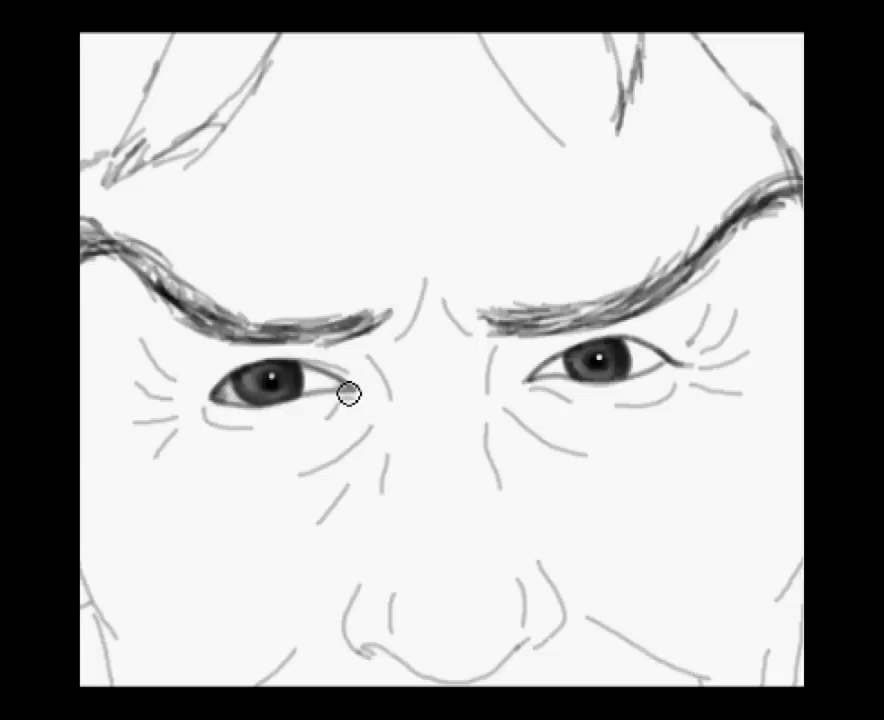
{"action": "left_click_drag", "start_coordinate": [645, 352], "coordinate": [680, 365]}
{"action": "mouse_move", "coordinate": [513, 348]}
{"action": "left_mouse_down"}
{"action": "mouse_move", "coordinate": [708, 322]}
{"action": "mouse_move", "coordinate": [704, 404]}
{"action": "mouse_move", "coordinate": [373, 402]}
{"action": "mouse_move", "coordinate": [160, 430]}
{"action": "mouse_move", "coordinate": [160, 350]}
{"action": "left_mouse_up"}
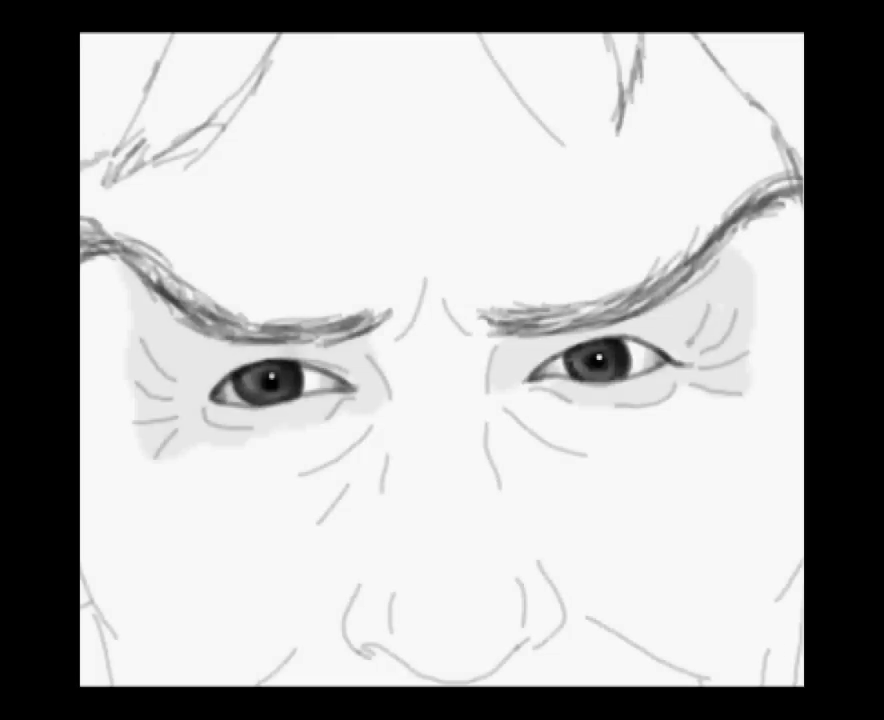
- Deepen eye-corner and lower-lid shadows, thicken the left brow, and shade the brow gap and nose bridge
{"action": "mouse_move", "coordinate": [566, 312]}
{"action": "left_mouse_down"}
{"action": "mouse_move", "coordinate": [585, 388]}
{"action": "mouse_move", "coordinate": [592, 245]}
{"action": "mouse_move", "coordinate": [545, 306]}
{"action": "mouse_move", "coordinate": [602, 294]}
{"action": "mouse_move", "coordinate": [560, 286]}
{"action": "mouse_move", "coordinate": [614, 314]}
{"action": "mouse_move", "coordinate": [533, 351]}
{"action": "mouse_move", "coordinate": [636, 233]}
{"action": "left_mouse_up"}
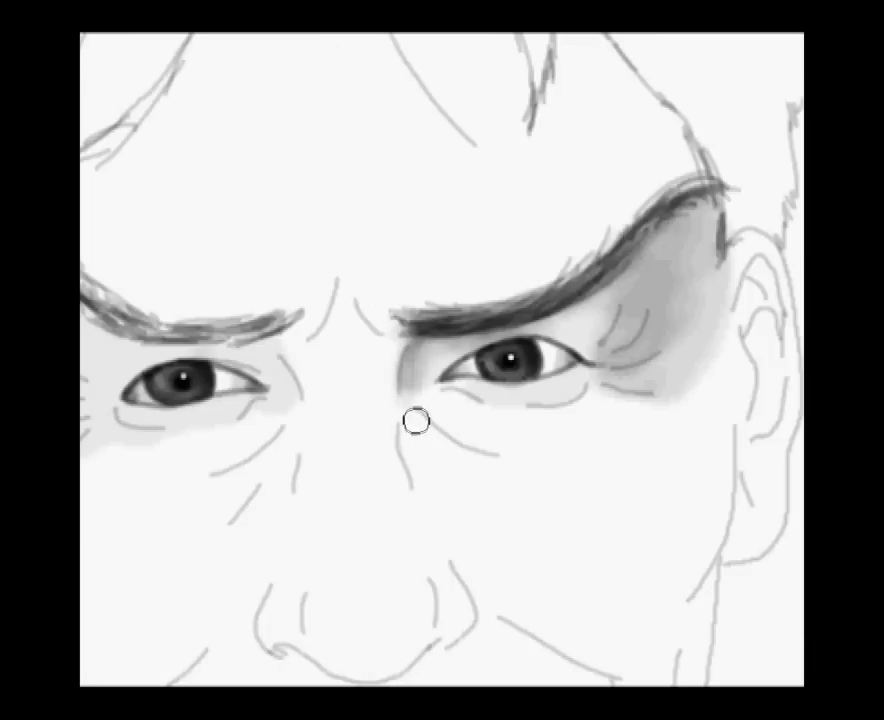
{"action": "left_click_drag", "start_coordinate": [414, 421], "coordinate": [425, 495]}
{"action": "mouse_move", "coordinate": [525, 430]}
{"action": "left_mouse_down"}
{"action": "mouse_move", "coordinate": [578, 400]}
{"action": "mouse_move", "coordinate": [633, 345]}
{"action": "mouse_move", "coordinate": [618, 368]}
{"action": "left_mouse_up"}
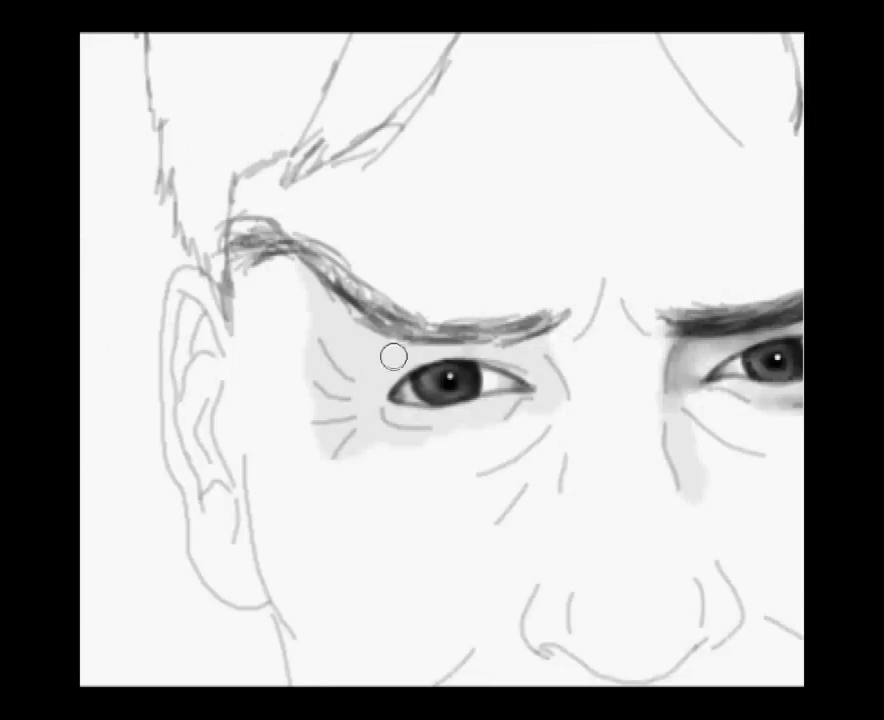
{"action": "mouse_move", "coordinate": [393, 356]}
{"action": "left_mouse_down"}
{"action": "mouse_move", "coordinate": [507, 375]}
{"action": "mouse_move", "coordinate": [549, 357]}
{"action": "mouse_move", "coordinate": [282, 296]}
{"action": "mouse_move", "coordinate": [326, 465]}
{"action": "mouse_move", "coordinate": [272, 328]}
{"action": "mouse_move", "coordinate": [294, 371]}
{"action": "mouse_move", "coordinate": [383, 380]}
{"action": "left_mouse_up"}
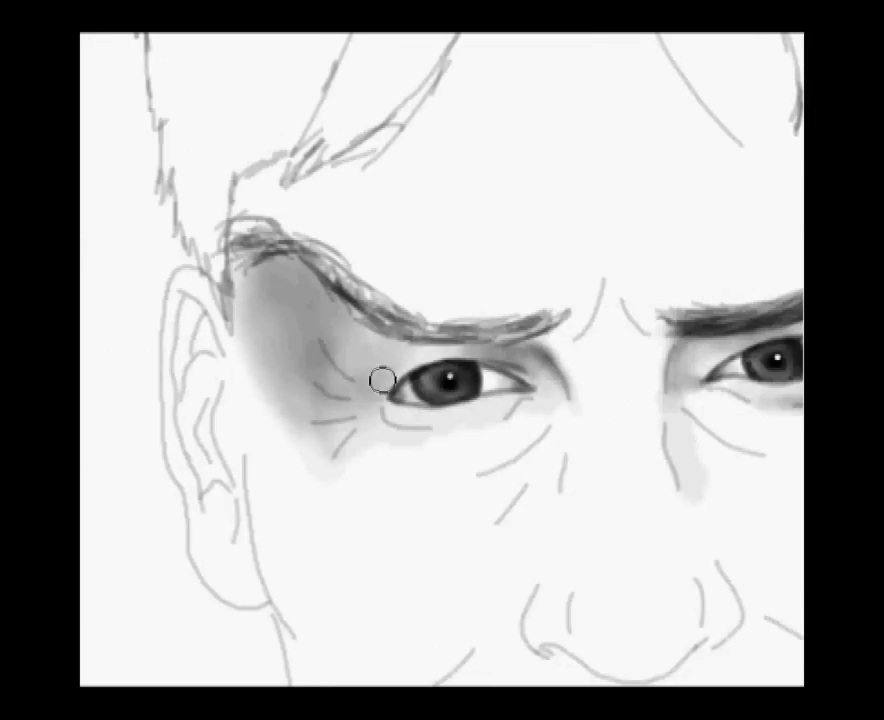
{"action": "mouse_move", "coordinate": [232, 234]}
{"action": "left_mouse_down"}
{"action": "mouse_move", "coordinate": [389, 320]}
{"action": "mouse_move", "coordinate": [568, 333]}
{"action": "left_mouse_up"}
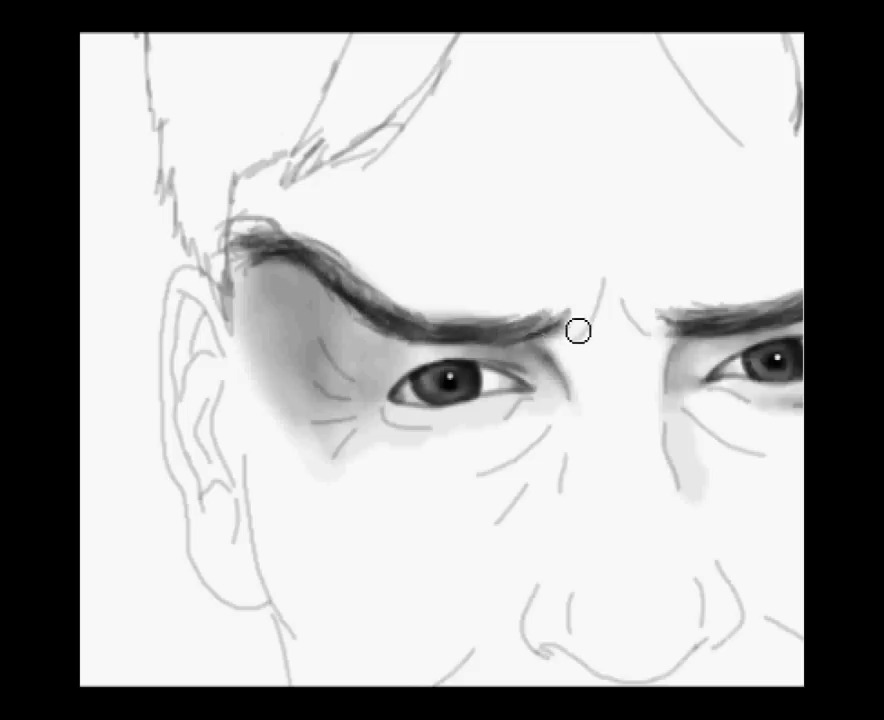
{"action": "mouse_move", "coordinate": [434, 436]}
{"action": "left_mouse_down"}
{"action": "mouse_move", "coordinate": [440, 425]}
{"action": "mouse_move", "coordinate": [395, 418]}
{"action": "mouse_move", "coordinate": [501, 426]}
{"action": "mouse_move", "coordinate": [521, 406]}
{"action": "mouse_move", "coordinate": [262, 428]}
{"action": "mouse_move", "coordinate": [282, 438]}
{"action": "mouse_move", "coordinate": [299, 432]}
{"action": "mouse_move", "coordinate": [154, 432]}
{"action": "left_mouse_up"}
{"action": "mouse_move", "coordinate": [387, 302]}
{"action": "left_mouse_down"}
{"action": "mouse_move", "coordinate": [345, 341]}
{"action": "mouse_move", "coordinate": [411, 305]}
{"action": "mouse_move", "coordinate": [454, 371]}
{"action": "mouse_move", "coordinate": [326, 357]}
{"action": "mouse_move", "coordinate": [310, 461]}
{"action": "mouse_move", "coordinate": [408, 408]}
{"action": "left_mouse_up"}
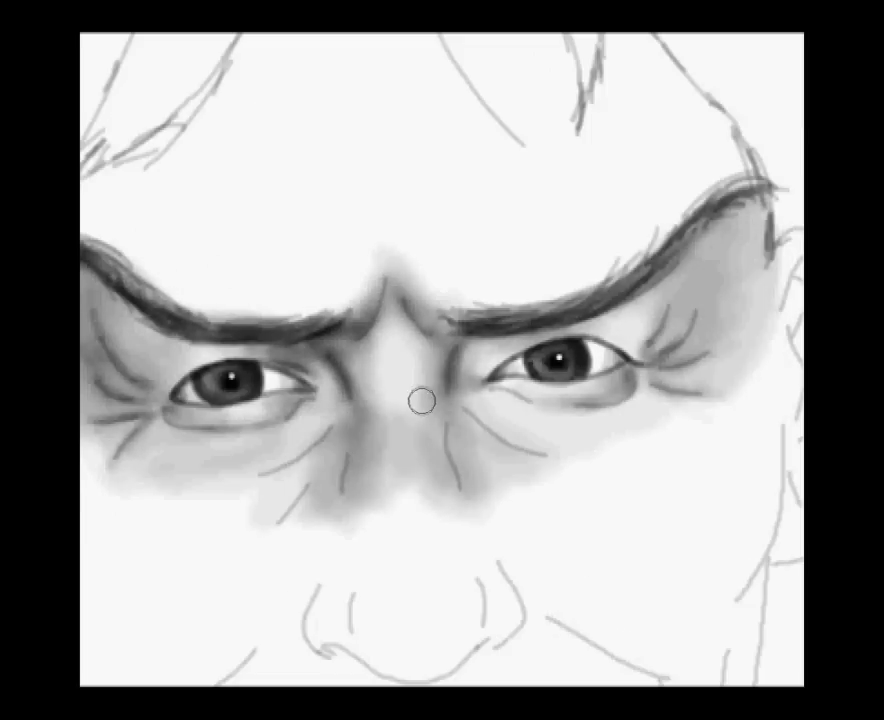
- Paint grey shading below the left eye and down the left and right sides of the nose
{"action": "scroll", "coordinate": [408, 408], "scroll_direction": "down", "scroll_amount": 3}
{"action": "mouse_move", "coordinate": [322, 326]}
{"action": "left_mouse_down"}
{"action": "mouse_move", "coordinate": [438, 481]}
{"action": "mouse_move", "coordinate": [254, 337]}
{"action": "left_mouse_up"}
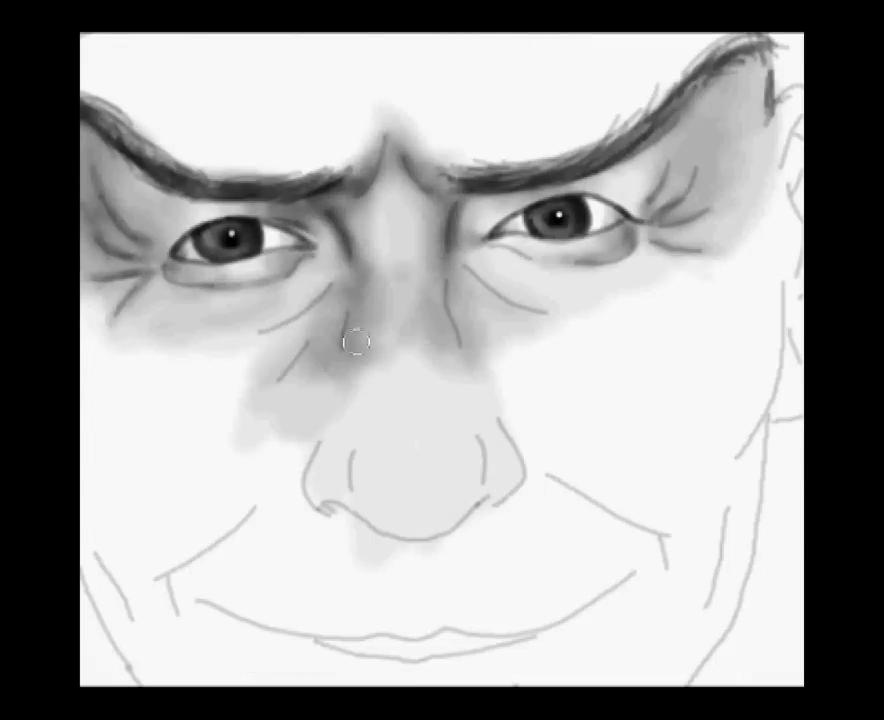
{"action": "scroll", "coordinate": [602, 513], "scroll_direction": "down", "scroll_amount": 5}
{"action": "scroll", "coordinate": [367, 461], "scroll_direction": "up", "scroll_amount": 5}
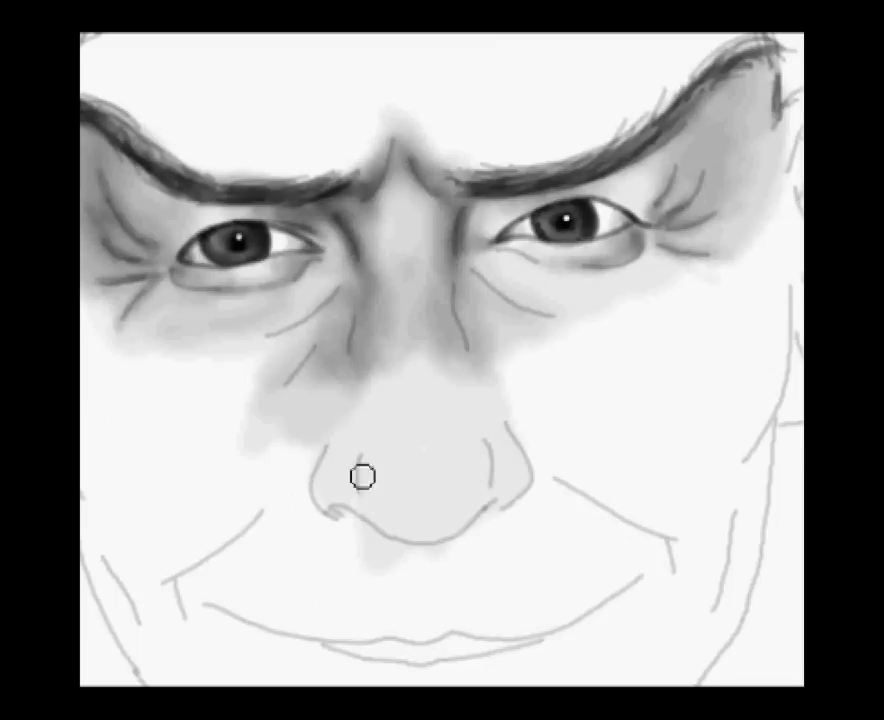
{"action": "mouse_move", "coordinate": [359, 460]}
{"action": "left_mouse_down"}
{"action": "mouse_move", "coordinate": [438, 416]}
{"action": "mouse_move", "coordinate": [371, 492]}
{"action": "mouse_move", "coordinate": [444, 440]}
{"action": "mouse_move", "coordinate": [359, 458]}
{"action": "mouse_move", "coordinate": [400, 400]}
{"action": "mouse_move", "coordinate": [389, 335]}
{"action": "left_mouse_up"}
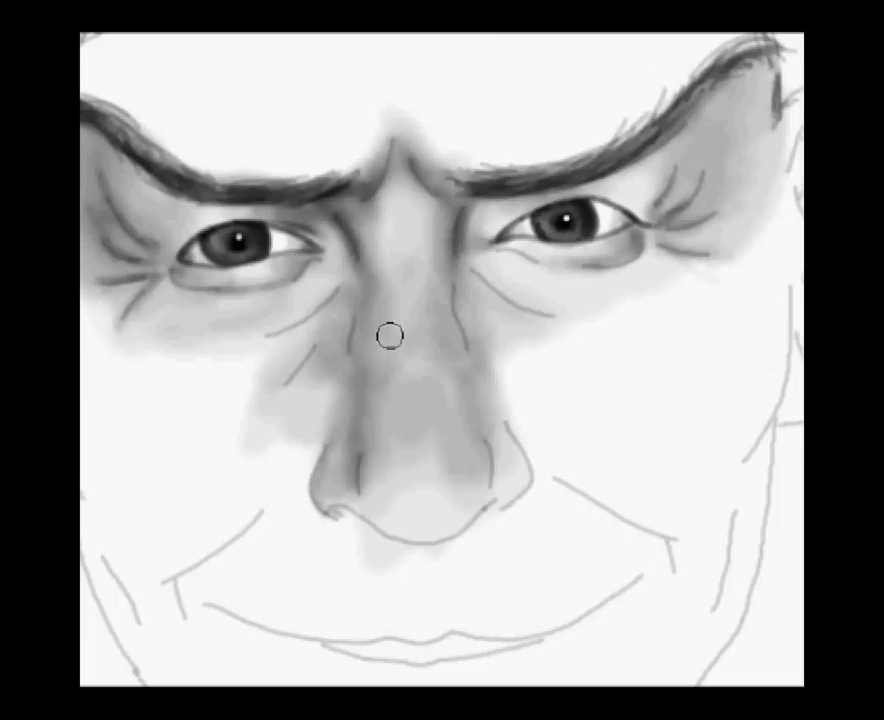
{"action": "mouse_move", "coordinate": [266, 424]}
{"action": "left_mouse_down"}
{"action": "mouse_move", "coordinate": [513, 460]}
{"action": "mouse_move", "coordinate": [367, 513]}
{"action": "mouse_move", "coordinate": [504, 493]}
{"action": "mouse_move", "coordinate": [491, 525]}
{"action": "mouse_move", "coordinate": [458, 487]}
{"action": "mouse_move", "coordinate": [357, 517]}
{"action": "mouse_move", "coordinate": [384, 540]}
{"action": "left_mouse_up"}
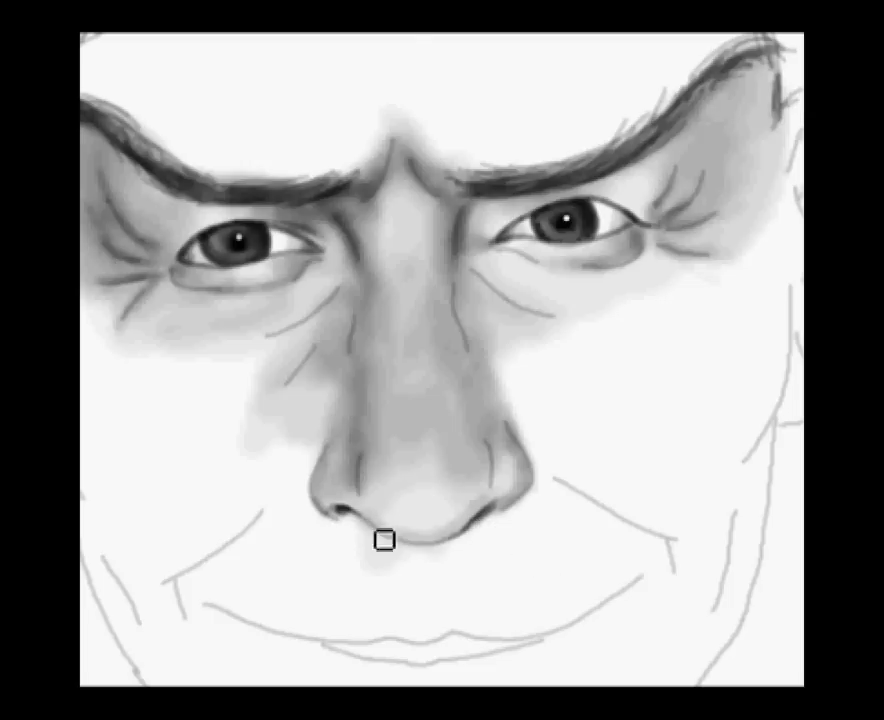
{"action": "scroll", "coordinate": [570, 347], "scroll_direction": "down", "scroll_amount": 2}
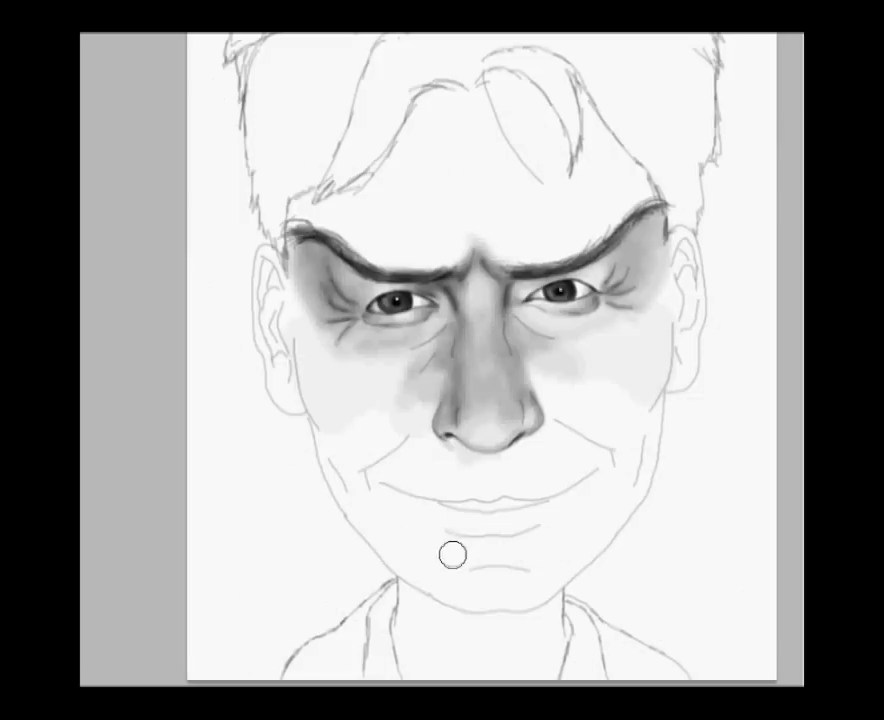
- Shade both cheeks and darken the band above the upper lip
{"action": "mouse_move", "coordinate": [326, 402]}
{"action": "left_mouse_down"}
{"action": "mouse_move", "coordinate": [320, 385]}
{"action": "mouse_move", "coordinate": [545, 369]}
{"action": "mouse_move", "coordinate": [373, 430]}
{"action": "mouse_move", "coordinate": [650, 350]}
{"action": "mouse_move", "coordinate": [318, 410]}
{"action": "mouse_move", "coordinate": [418, 460]}
{"action": "mouse_move", "coordinate": [474, 438]}
{"action": "mouse_move", "coordinate": [258, 500]}
{"action": "mouse_move", "coordinate": [564, 411]}
{"action": "left_mouse_up"}
{"action": "mouse_move", "coordinate": [399, 458]}
{"action": "left_mouse_down"}
{"action": "mouse_move", "coordinate": [618, 458]}
{"action": "mouse_move", "coordinate": [387, 491]}
{"action": "mouse_move", "coordinate": [486, 447]}
{"action": "left_mouse_up"}
{"action": "left_click_drag", "start_coordinate": [475, 499], "coordinate": [337, 491]}
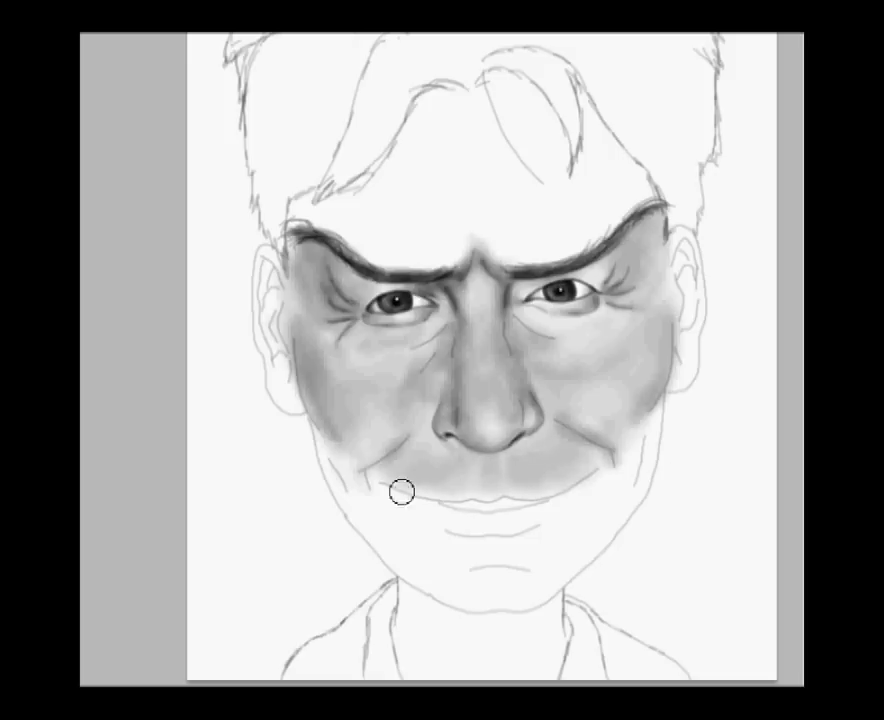
{"action": "mouse_move", "coordinate": [403, 468]}
{"action": "left_mouse_down"}
{"action": "mouse_move", "coordinate": [513, 472]}
{"action": "mouse_move", "coordinate": [372, 476]}
{"action": "left_mouse_up"}
- Shade the lower lip and deepen the shadow beneath it
{"action": "scroll", "coordinate": [519, 375], "scroll_direction": "up", "scroll_amount": 2}
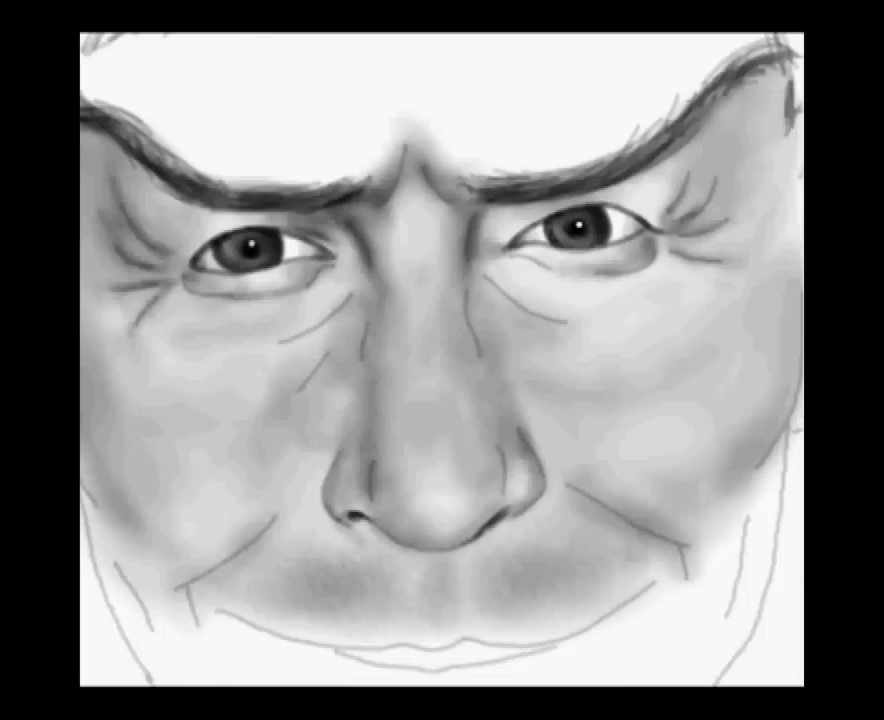
{"action": "scroll", "coordinate": [393, 545], "scroll_direction": "down", "scroll_amount": 2}
{"action": "mouse_move", "coordinate": [514, 547]}
{"action": "left_mouse_down"}
{"action": "mouse_move", "coordinate": [560, 539]}
{"action": "mouse_move", "coordinate": [386, 550]}
{"action": "left_mouse_up"}
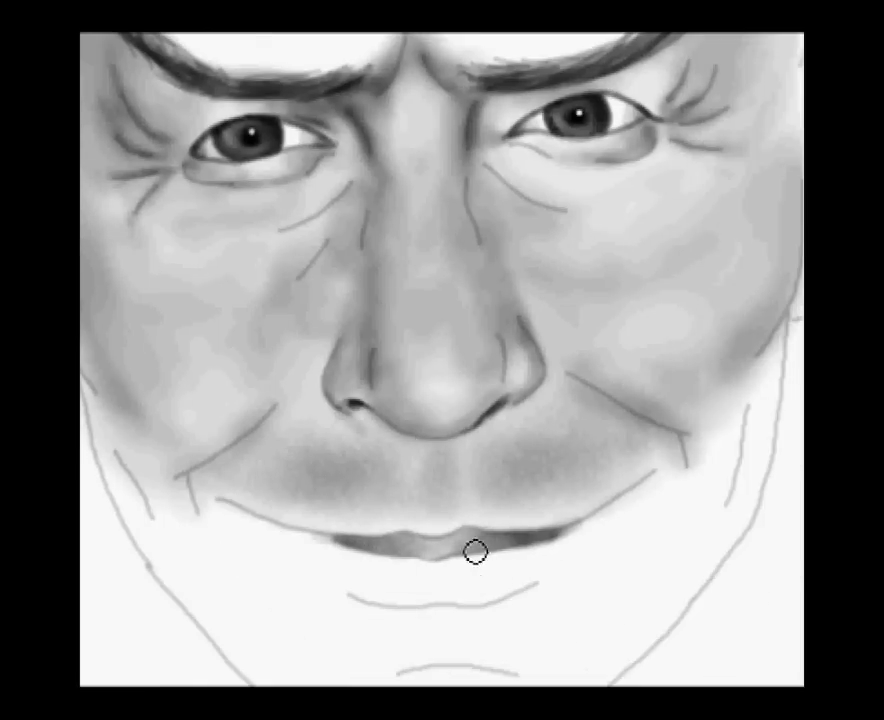
{"action": "mouse_move", "coordinate": [285, 548]}
{"action": "left_mouse_down"}
{"action": "mouse_move", "coordinate": [525, 561]}
{"action": "mouse_move", "coordinate": [343, 580]}
{"action": "mouse_move", "coordinate": [385, 564]}
{"action": "mouse_move", "coordinate": [357, 610]}
{"action": "left_mouse_up"}
{"action": "left_click_drag", "start_coordinate": [330, 560], "coordinate": [505, 548]}
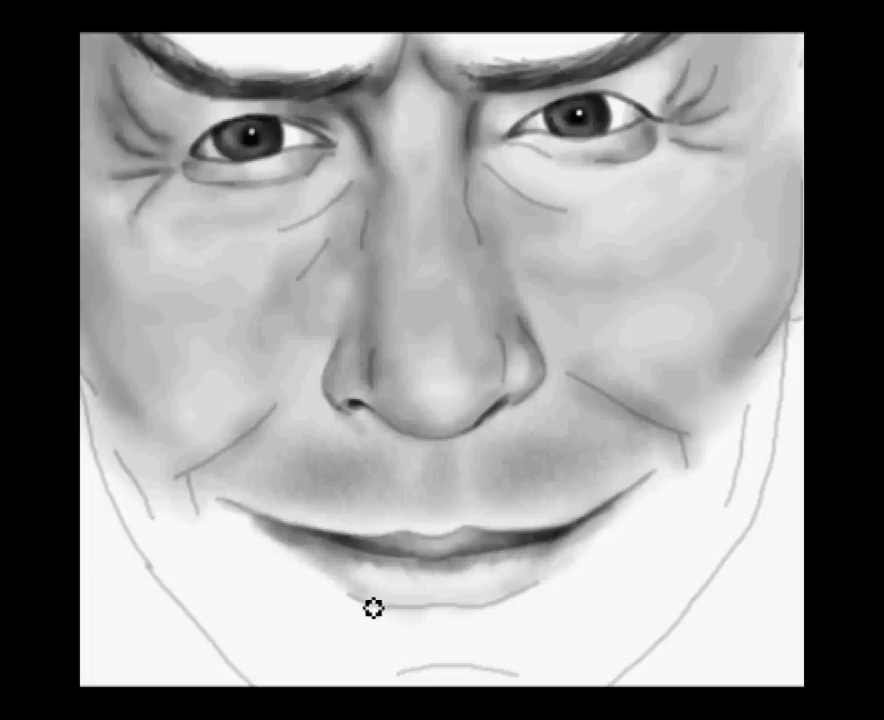
{"action": "left_click_drag", "start_coordinate": [379, 607], "coordinate": [567, 570]}
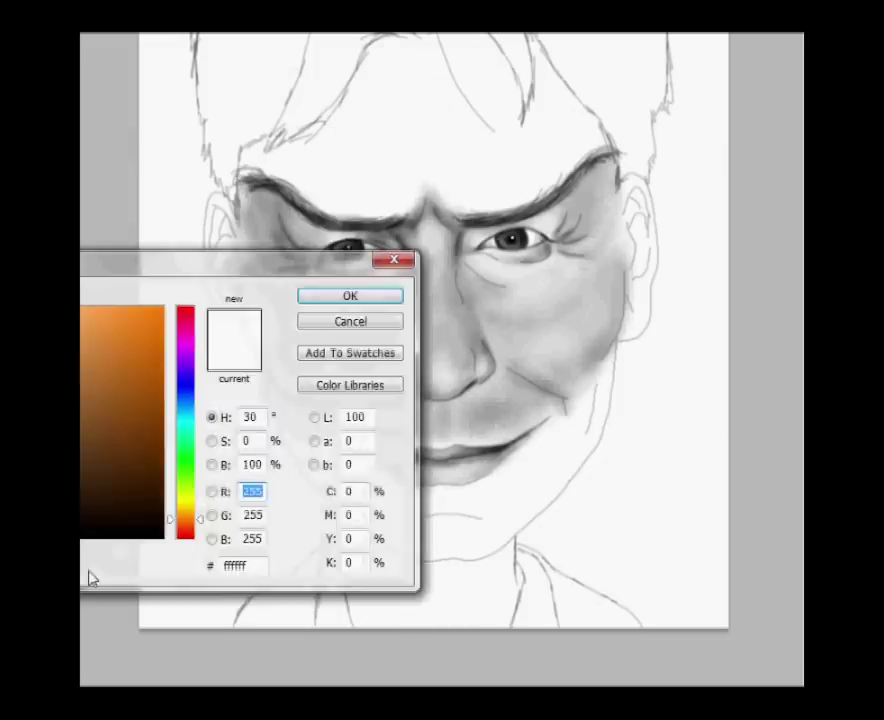
- Shade under the lower lip, the chin and both jawlines, finishing with textured strokes
{"action": "left_click_drag", "start_coordinate": [386, 505], "coordinate": [525, 455]}
{"action": "left_click_drag", "start_coordinate": [375, 495], "coordinate": [505, 500]}
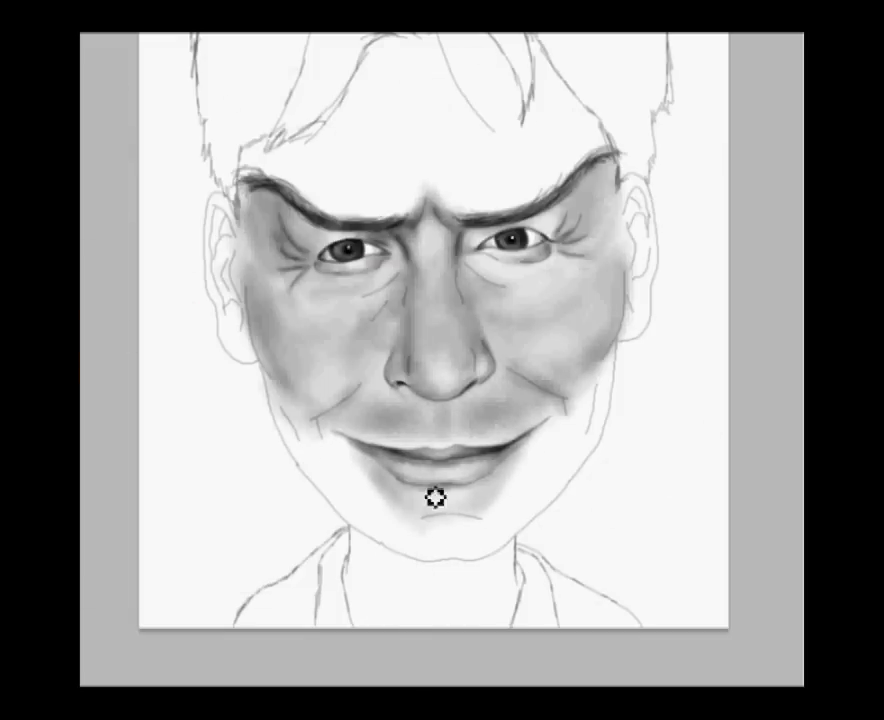
{"action": "left_click_drag", "start_coordinate": [321, 434], "coordinate": [574, 408]}
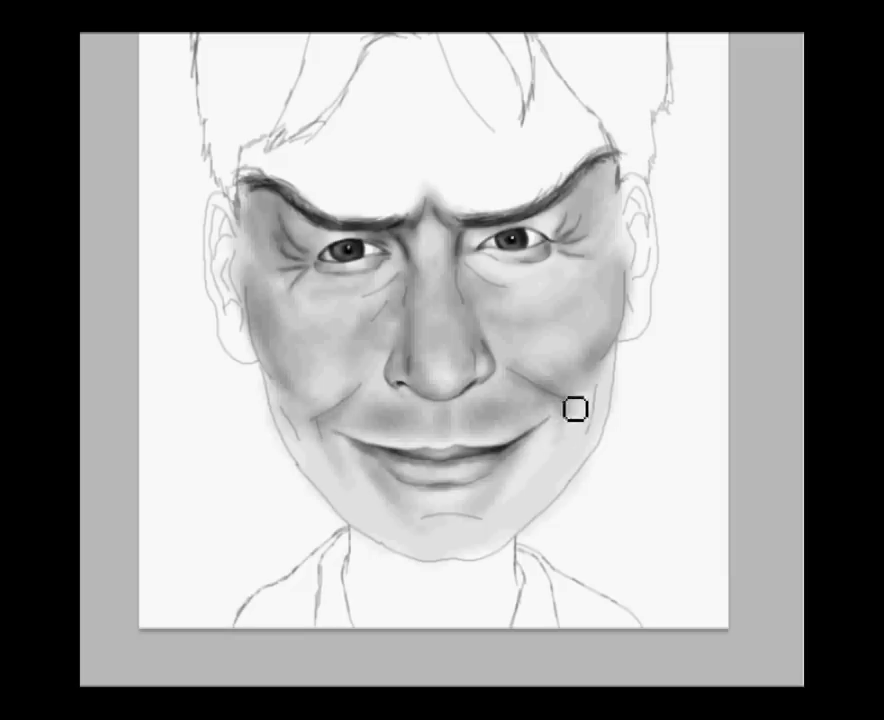
{"action": "mouse_move", "coordinate": [290, 410]}
{"action": "left_mouse_down"}
{"action": "mouse_move", "coordinate": [367, 521]}
{"action": "mouse_move", "coordinate": [612, 389]}
{"action": "mouse_move", "coordinate": [454, 533]}
{"action": "mouse_move", "coordinate": [350, 519]}
{"action": "mouse_move", "coordinate": [443, 571]}
{"action": "left_mouse_up"}
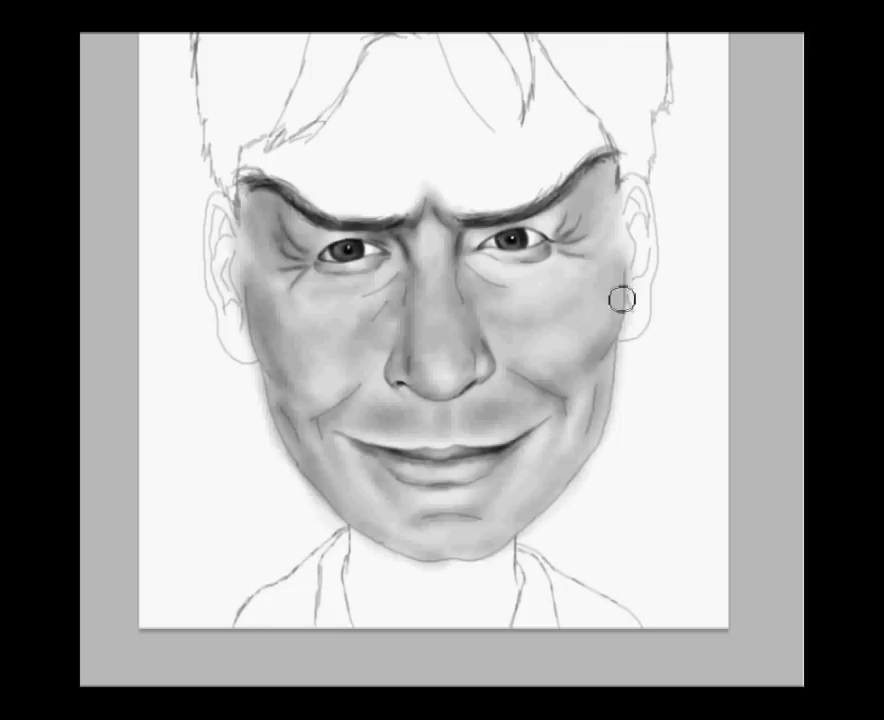
{"action": "mouse_move", "coordinate": [296, 430]}
{"action": "left_mouse_down"}
{"action": "mouse_move", "coordinate": [440, 541]}
{"action": "mouse_move", "coordinate": [351, 492]}
{"action": "left_mouse_up"}
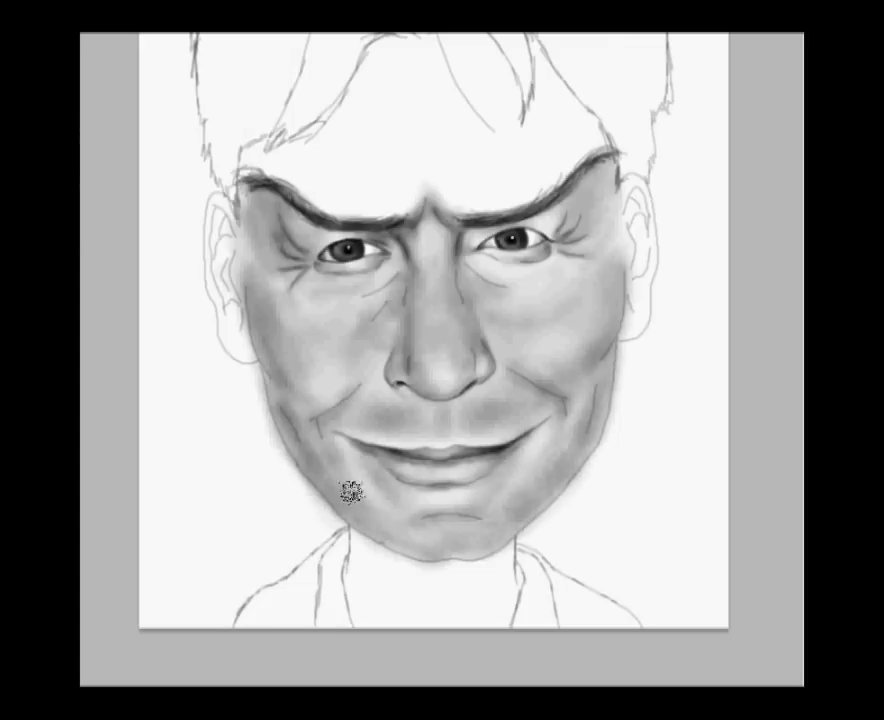
{"action": "scroll", "coordinate": [437, 530], "scroll_direction": "up", "scroll_amount": 3}
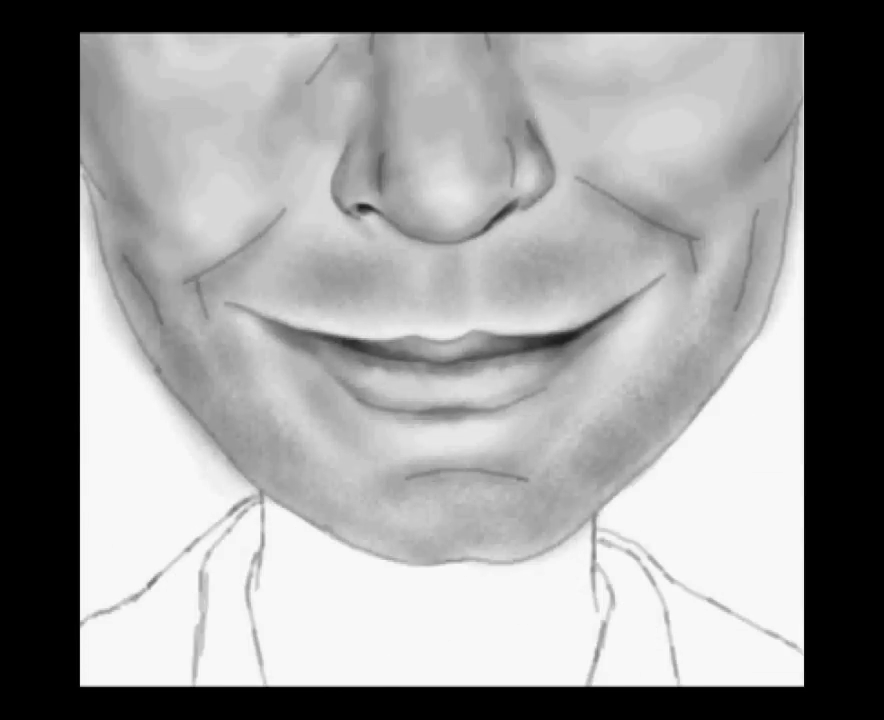
{"action": "scroll", "coordinate": [420, 500], "scroll_direction": "left", "scroll_amount": 3}
{"action": "scroll", "coordinate": [374, 428], "scroll_direction": "right", "scroll_amount": 3}
{"action": "scroll", "coordinate": [550, 386], "scroll_direction": "down", "scroll_amount": 3}
{"action": "scroll", "coordinate": [333, 244], "scroll_direction": "up", "scroll_amount": 3}
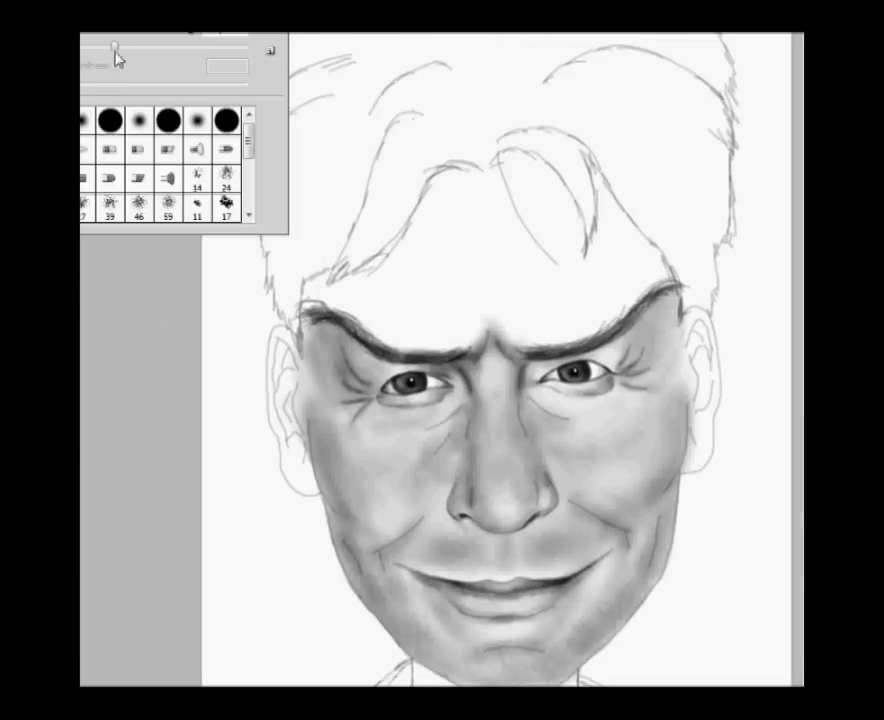
- Shade both ears and strengthen the left ear's outline
{"action": "scroll", "coordinate": [285, 355], "scroll_direction": "up", "scroll_amount": 3}
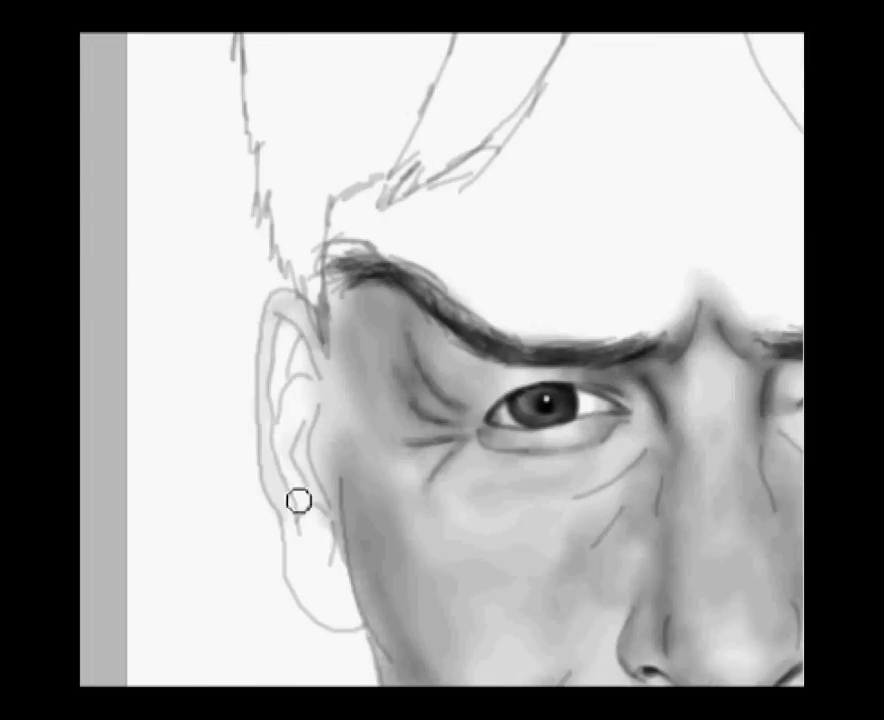
{"action": "mouse_move", "coordinate": [271, 404]}
{"action": "left_mouse_down"}
{"action": "mouse_move", "coordinate": [306, 507]}
{"action": "mouse_move", "coordinate": [308, 310]}
{"action": "mouse_move", "coordinate": [300, 568]}
{"action": "mouse_move", "coordinate": [335, 363]}
{"action": "mouse_move", "coordinate": [314, 438]}
{"action": "mouse_move", "coordinate": [300, 594]}
{"action": "mouse_move", "coordinate": [343, 590]}
{"action": "mouse_move", "coordinate": [288, 383]}
{"action": "mouse_move", "coordinate": [310, 363]}
{"action": "mouse_move", "coordinate": [306, 527]}
{"action": "left_mouse_up"}
{"action": "scroll", "coordinate": [335, 515], "scroll_direction": "down", "scroll_amount": 3}
{"action": "mouse_move", "coordinate": [578, 426]}
{"action": "left_mouse_down"}
{"action": "mouse_move", "coordinate": [547, 397]}
{"action": "mouse_move", "coordinate": [576, 322]}
{"action": "mouse_move", "coordinate": [572, 465]}
{"action": "left_mouse_up"}
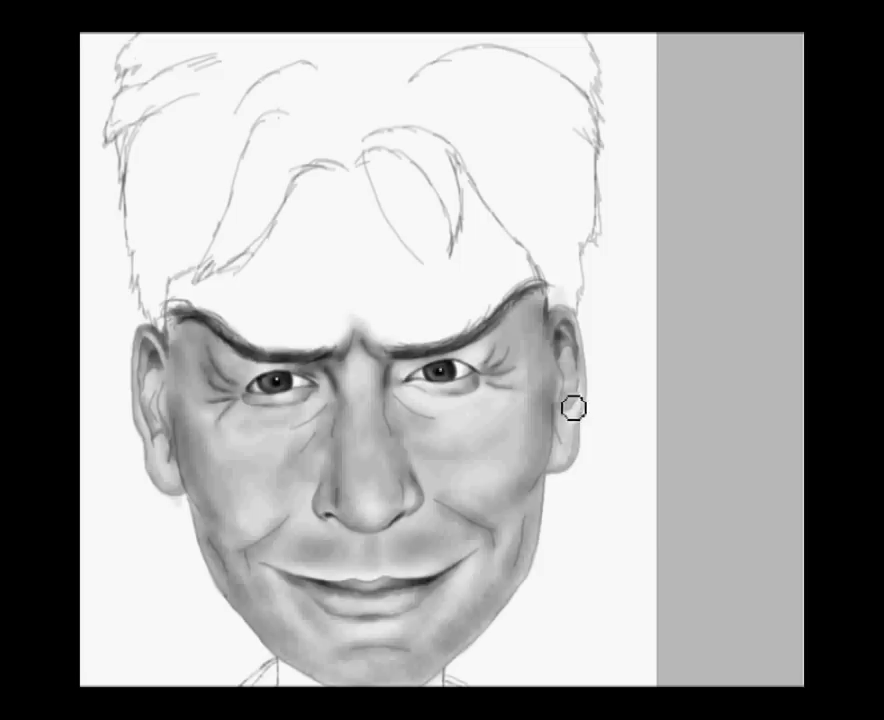
- Shade the forehead soft grey, then paint white to tidy the area above the hairline
{"action": "mouse_move", "coordinate": [339, 258]}
{"action": "left_mouse_down"}
{"action": "mouse_move", "coordinate": [412, 174]}
{"action": "mouse_move", "coordinate": [270, 331]}
{"action": "mouse_move", "coordinate": [497, 247]}
{"action": "left_mouse_up"}
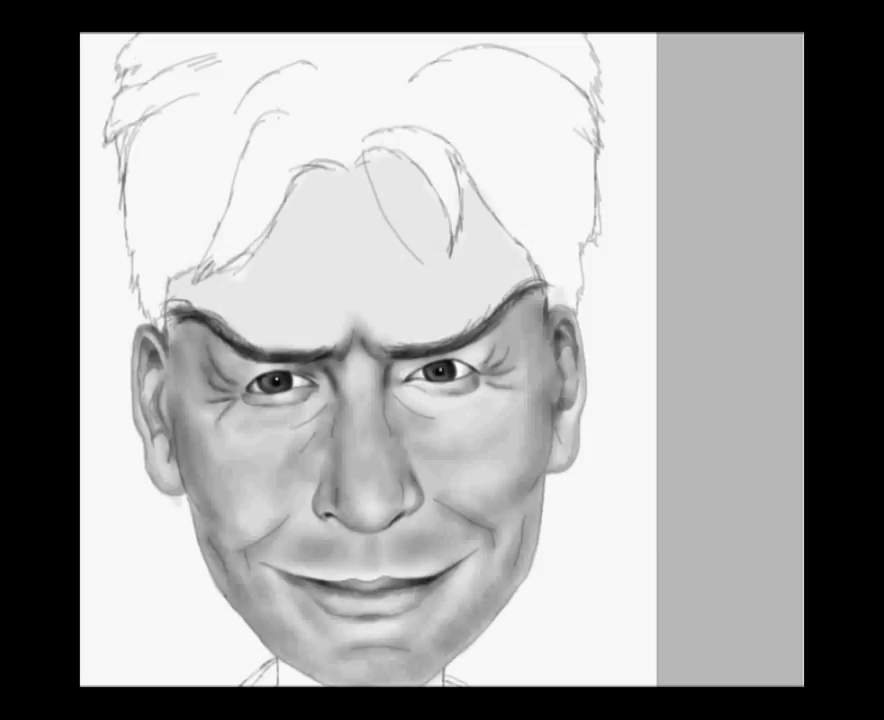
{"action": "mouse_move", "coordinate": [239, 310]}
{"action": "left_mouse_down"}
{"action": "mouse_move", "coordinate": [500, 278]}
{"action": "mouse_move", "coordinate": [505, 245]}
{"action": "mouse_move", "coordinate": [300, 211]}
{"action": "mouse_move", "coordinate": [351, 174]}
{"action": "mouse_move", "coordinate": [335, 316]}
{"action": "mouse_move", "coordinate": [361, 320]}
{"action": "mouse_move", "coordinate": [310, 272]}
{"action": "mouse_move", "coordinate": [278, 312]}
{"action": "mouse_move", "coordinate": [190, 271]}
{"action": "mouse_move", "coordinate": [462, 174]}
{"action": "mouse_move", "coordinate": [255, 245]}
{"action": "mouse_move", "coordinate": [278, 350]}
{"action": "left_mouse_up"}
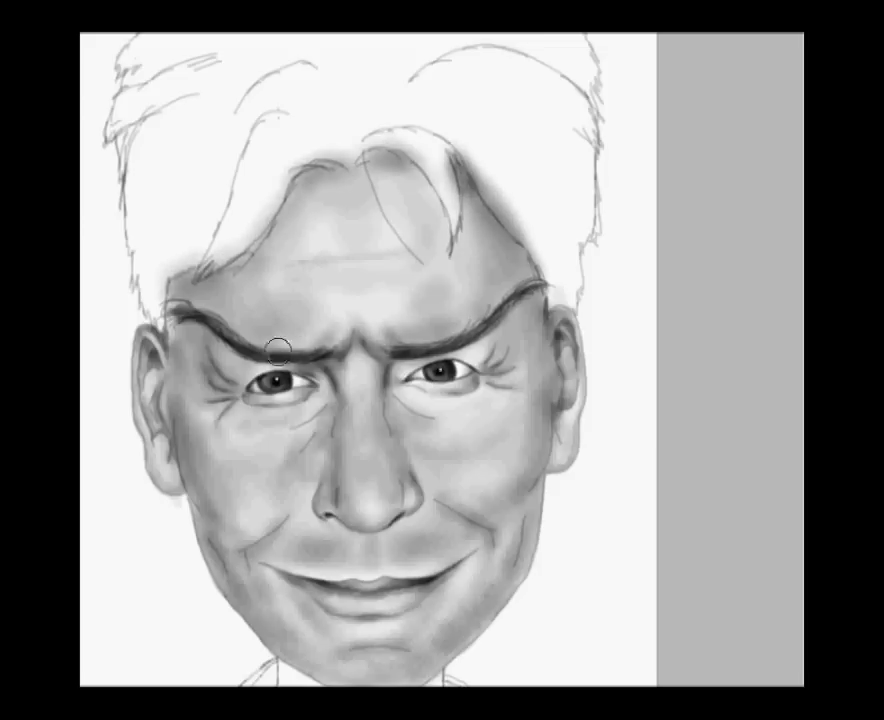
{"action": "mouse_move", "coordinate": [330, 110]}
{"action": "left_mouse_down"}
{"action": "mouse_move", "coordinate": [478, 156]}
{"action": "mouse_move", "coordinate": [266, 191]}
{"action": "mouse_move", "coordinate": [457, 199]}
{"action": "left_mouse_up"}
{"action": "left_click_drag", "start_coordinate": [217, 279], "coordinate": [470, 171]}
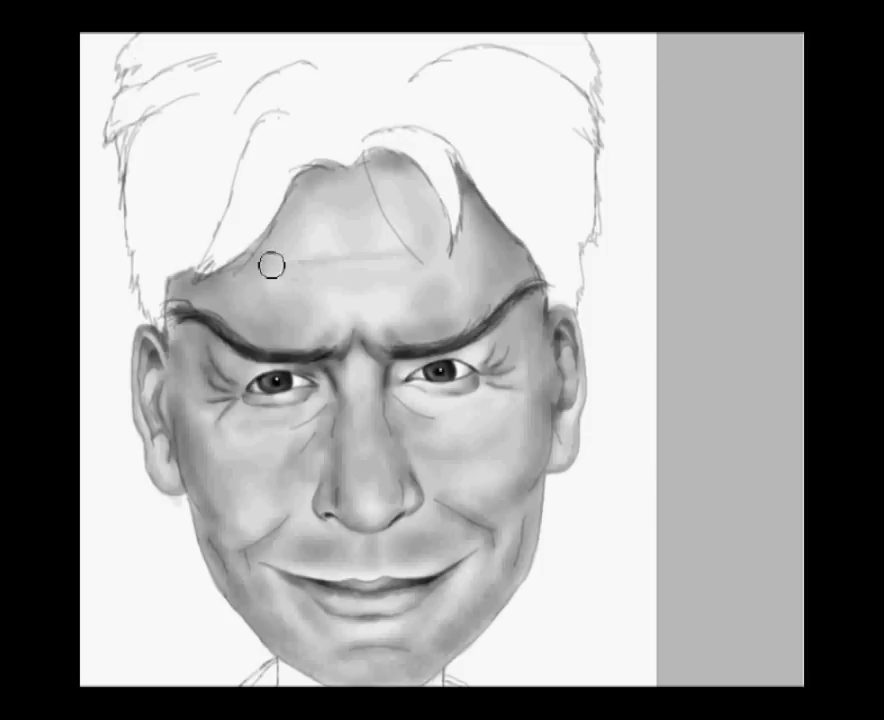
{"action": "right_click", "coordinate": [330, 188]}
- Pick a textured brush tip and paint grey over the hair at the left temple
{"action": "key", "text": "Return"}
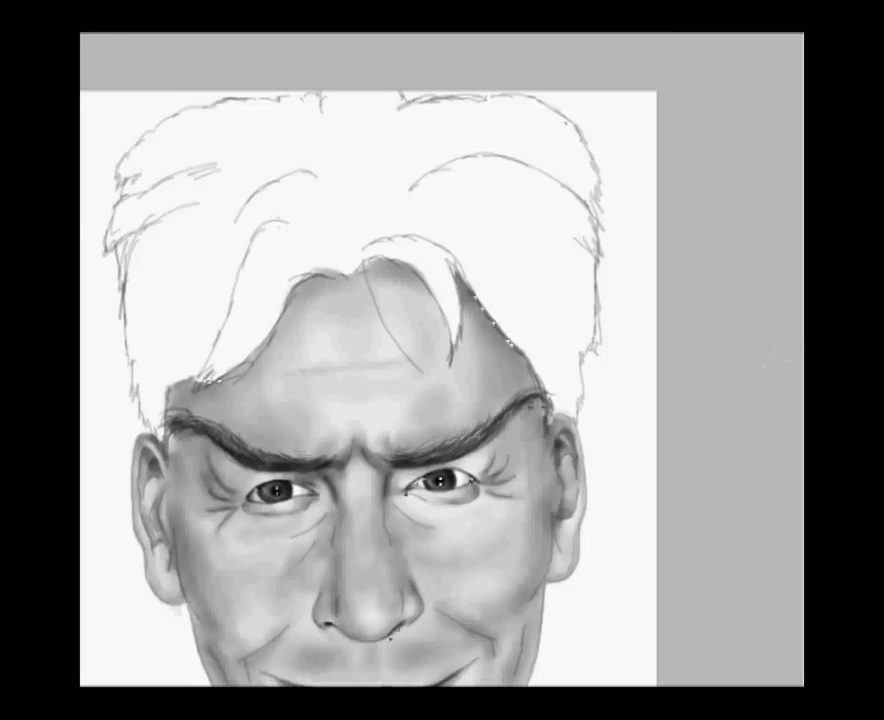
{"action": "right_click", "coordinate": [428, 250]}
{"action": "left_click_drag", "start_coordinate": [527, 440], "coordinate": [528, 500]}
{"action": "double_click", "coordinate": [505, 460]}
{"action": "mouse_move", "coordinate": [183, 290]}
{"action": "left_mouse_down"}
{"action": "mouse_move", "coordinate": [140, 352]}
{"action": "mouse_move", "coordinate": [130, 300]}
{"action": "mouse_move", "coordinate": [168, 337]}
{"action": "mouse_move", "coordinate": [203, 316]}
{"action": "left_mouse_up"}
- Switch brush tip and fill the hair with grey, undoing trial dark-grey strokes on the left
{"action": "right_click", "coordinate": [292, 266]}
{"action": "scroll", "coordinate": [395, 420], "scroll_direction": "down", "scroll_amount": 3}
{"action": "double_click", "coordinate": [395, 420]}
{"action": "mouse_move", "coordinate": [168, 300]}
{"action": "left_mouse_down"}
{"action": "mouse_move", "coordinate": [183, 130]}
{"action": "mouse_move", "coordinate": [298, 188]}
{"action": "mouse_move", "coordinate": [450, 310]}
{"action": "mouse_move", "coordinate": [480, 270]}
{"action": "left_mouse_up"}
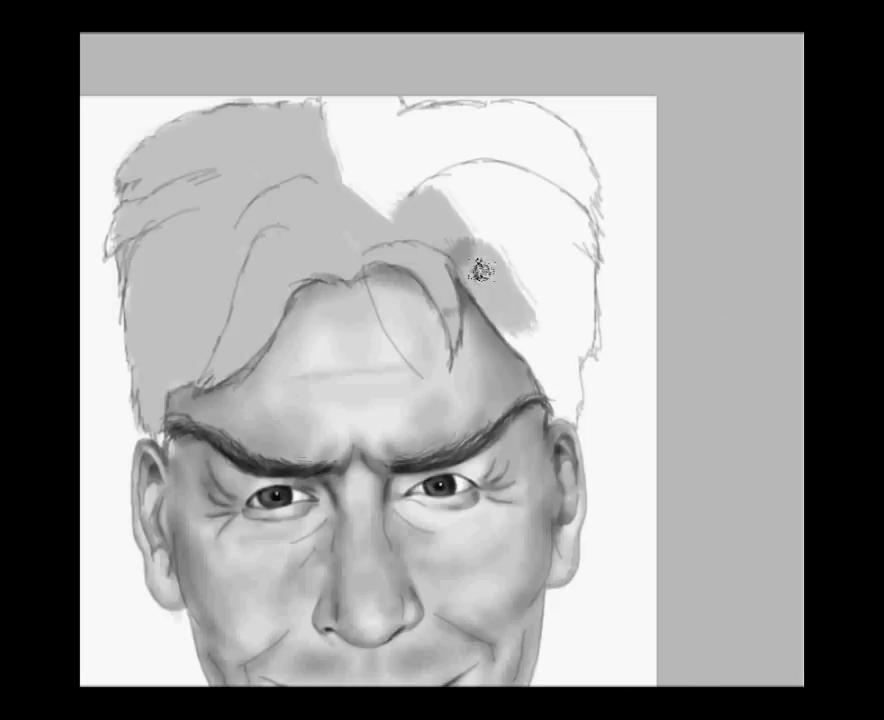
{"action": "mouse_move", "coordinate": [184, 385]}
{"action": "left_mouse_down"}
{"action": "mouse_move", "coordinate": [147, 390]}
{"action": "mouse_move", "coordinate": [211, 241]}
{"action": "mouse_move", "coordinate": [190, 300]}
{"action": "left_mouse_up"}
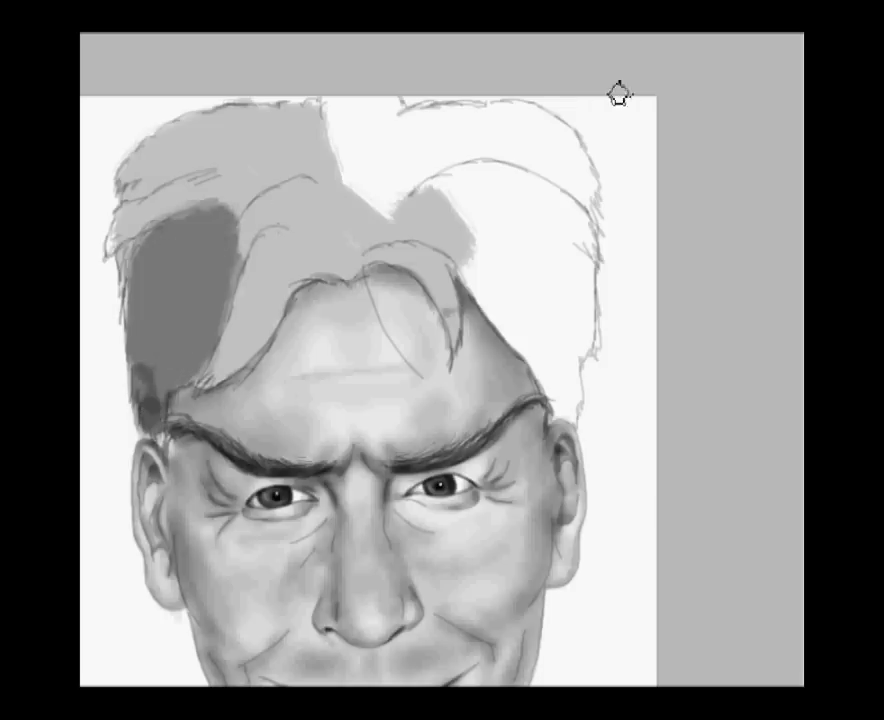
{"action": "key", "text": "ctrl+z"}
{"action": "key", "text": "ctrl+z"}
{"action": "mouse_move", "coordinate": [197, 227]}
{"action": "left_mouse_down"}
{"action": "mouse_move", "coordinate": [223, 253]}
{"action": "mouse_move", "coordinate": [172, 395]}
{"action": "mouse_move", "coordinate": [318, 264]}
{"action": "mouse_move", "coordinate": [294, 121]}
{"action": "left_mouse_up"}
{"action": "key", "text": "ctrl+z"}
{"action": "key", "text": "ctrl+z"}
{"action": "key", "text": "ctrl+z"}
- Paint soft dark and grey highlight strokes across the hair and confirm the new colour
{"action": "mouse_move", "coordinate": [330, 235]}
{"action": "left_mouse_down"}
{"action": "mouse_move", "coordinate": [370, 140]}
{"action": "mouse_move", "coordinate": [510, 255]}
{"action": "mouse_move", "coordinate": [200, 200]}
{"action": "mouse_move", "coordinate": [276, 132]}
{"action": "mouse_move", "coordinate": [520, 200]}
{"action": "mouse_move", "coordinate": [404, 242]}
{"action": "mouse_move", "coordinate": [164, 385]}
{"action": "mouse_move", "coordinate": [335, 282]}
{"action": "mouse_move", "coordinate": [446, 302]}
{"action": "mouse_move", "coordinate": [573, 404]}
{"action": "mouse_move", "coordinate": [598, 209]}
{"action": "mouse_move", "coordinate": [464, 268]}
{"action": "mouse_move", "coordinate": [402, 107]}
{"action": "mouse_move", "coordinate": [170, 356]}
{"action": "mouse_move", "coordinate": [337, 255]}
{"action": "mouse_move", "coordinate": [541, 337]}
{"action": "mouse_move", "coordinate": [179, 279]}
{"action": "left_mouse_up"}
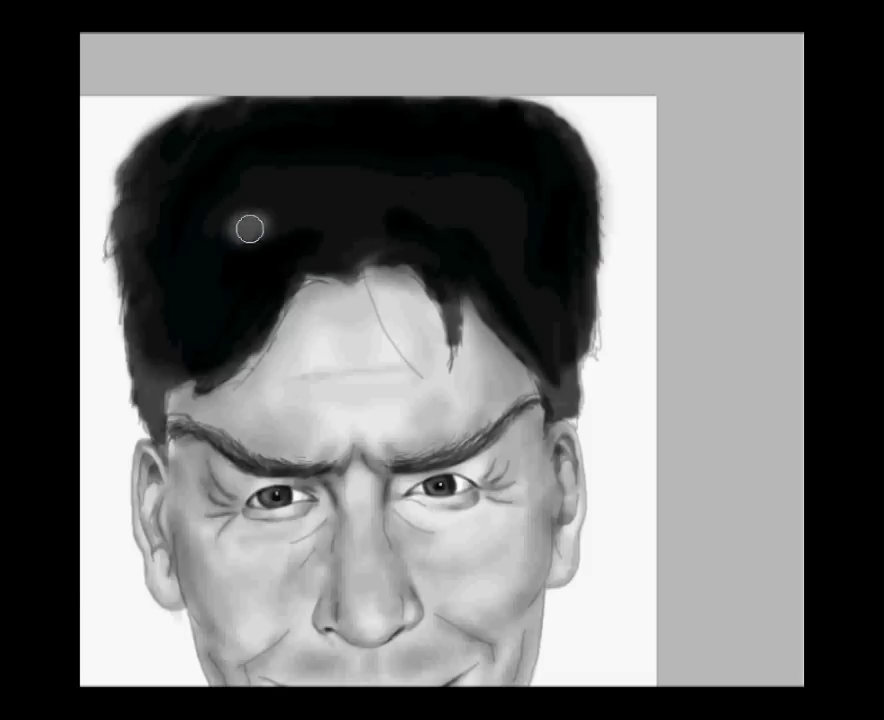
{"action": "mouse_move", "coordinate": [165, 195]}
{"action": "left_mouse_down"}
{"action": "mouse_move", "coordinate": [351, 270]}
{"action": "mouse_move", "coordinate": [229, 191]}
{"action": "mouse_move", "coordinate": [292, 148]}
{"action": "mouse_move", "coordinate": [432, 205]}
{"action": "left_mouse_up"}
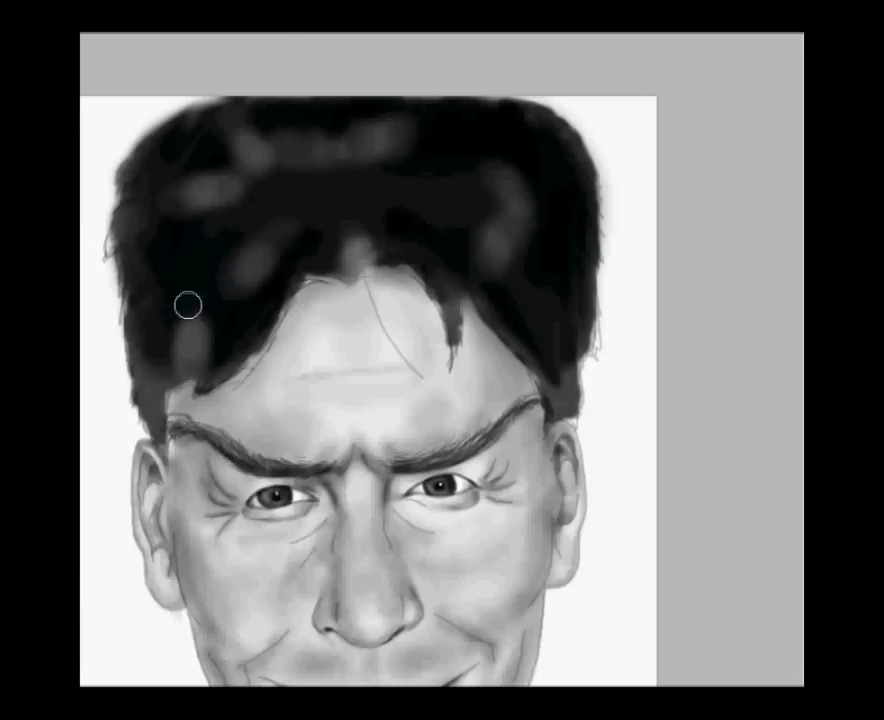
{"action": "key", "text": "Return"}
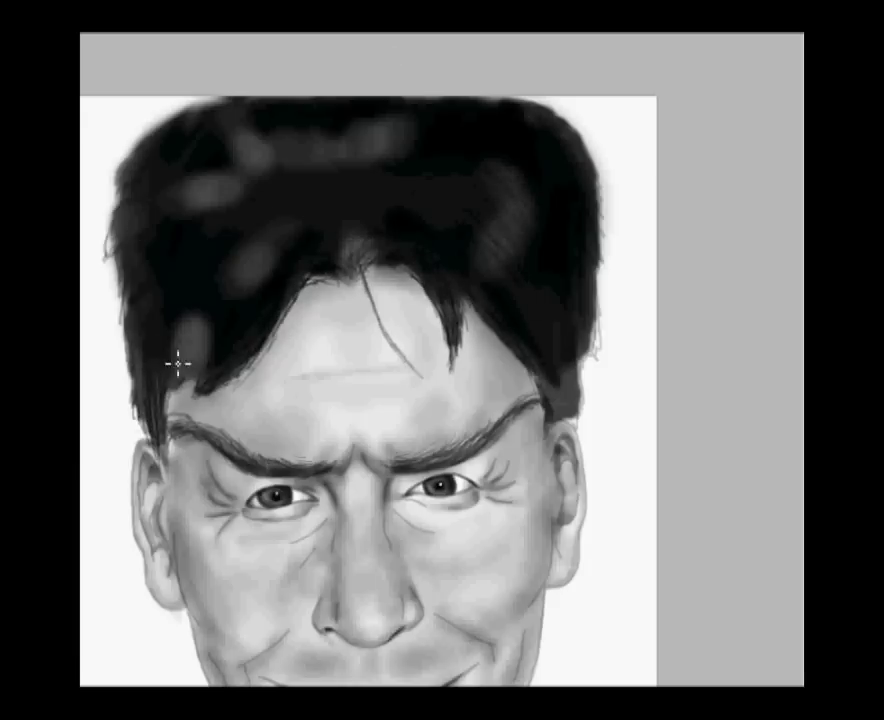
- Change the brush, darken the hair's left edge, and adjust brush hardness
{"action": "right_click", "coordinate": [391, 125]}
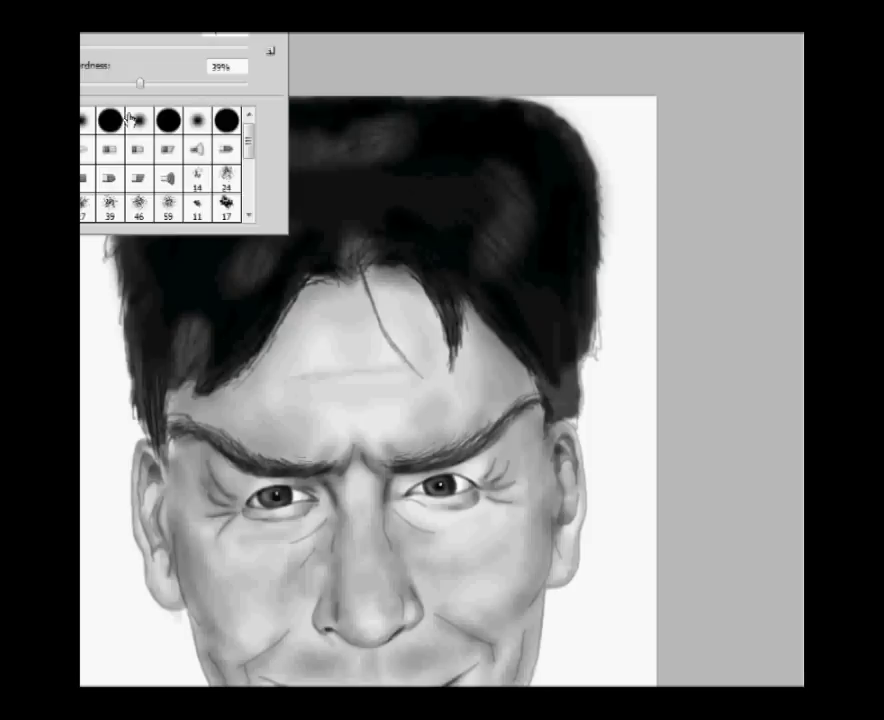
{"action": "left_click_drag", "start_coordinate": [118, 240], "coordinate": [115, 290]}
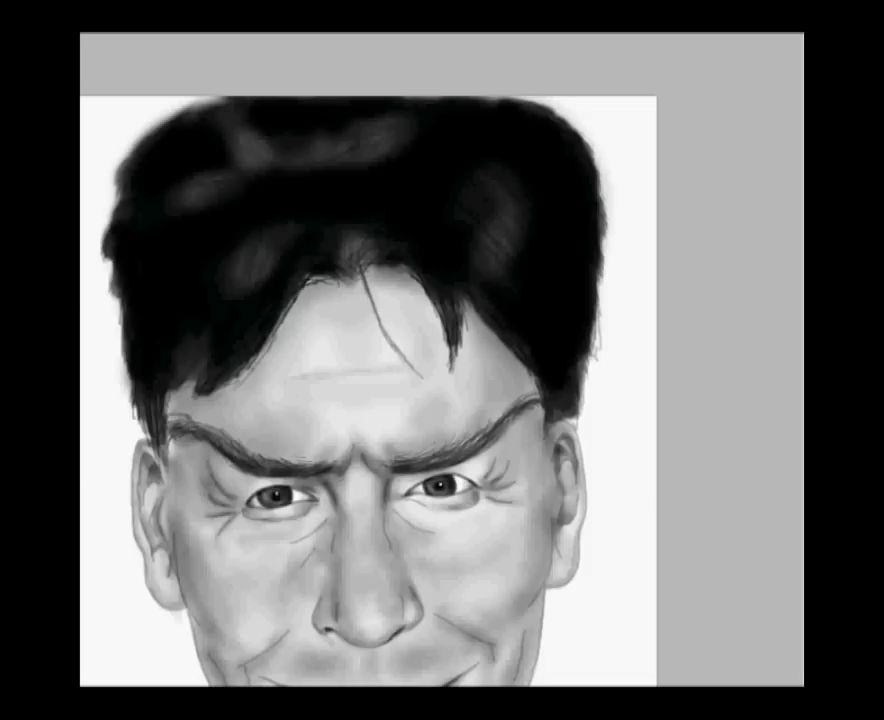
{"action": "right_click", "coordinate": [240, 100]}
{"action": "key", "text": "Return"}
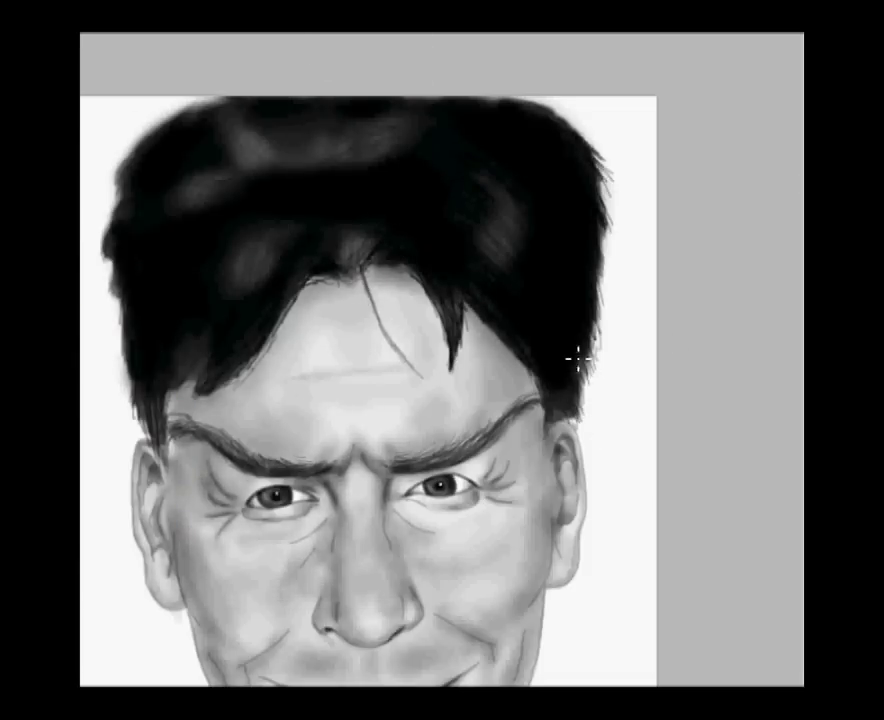
{"action": "scroll", "coordinate": [285, 347], "scroll_direction": "left", "scroll_amount": 3}
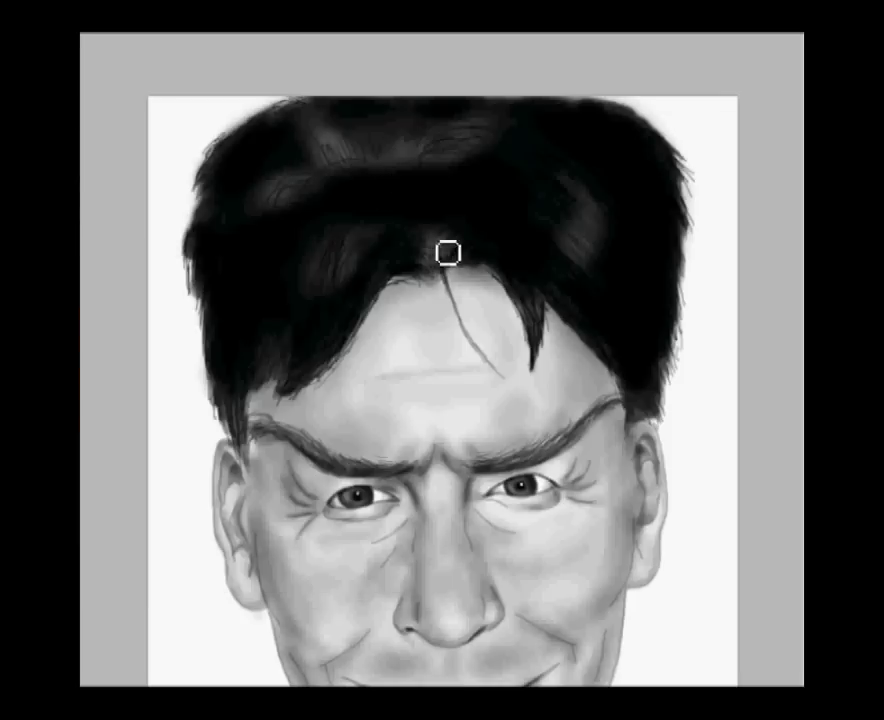
- Add a light streak and darker left edge to the hair, then shade the neck grey
{"action": "left_click_drag", "start_coordinate": [447, 253], "coordinate": [444, 290]}
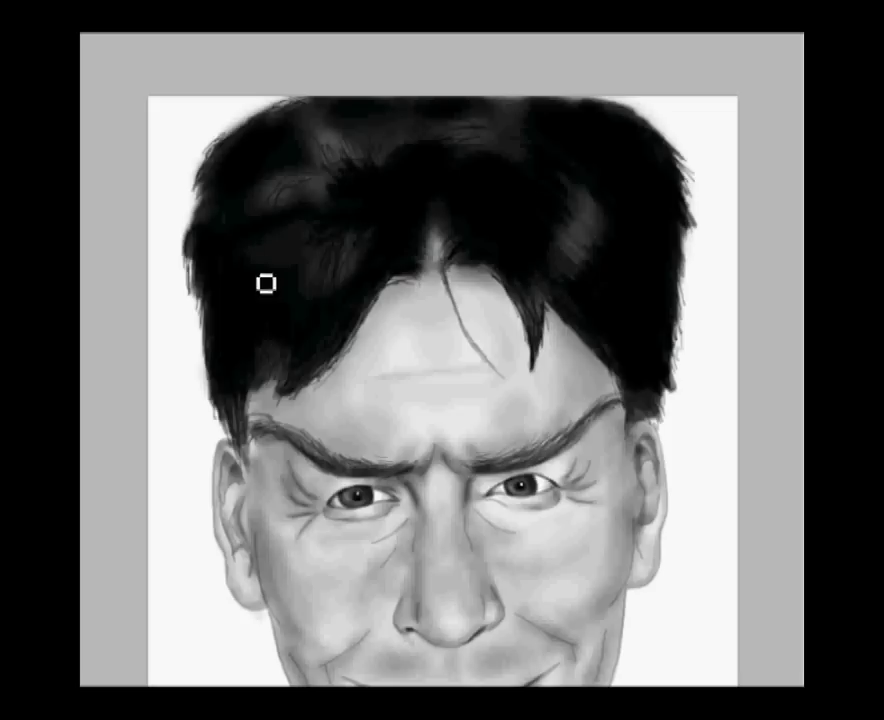
{"action": "left_click_drag", "start_coordinate": [275, 140], "coordinate": [261, 218]}
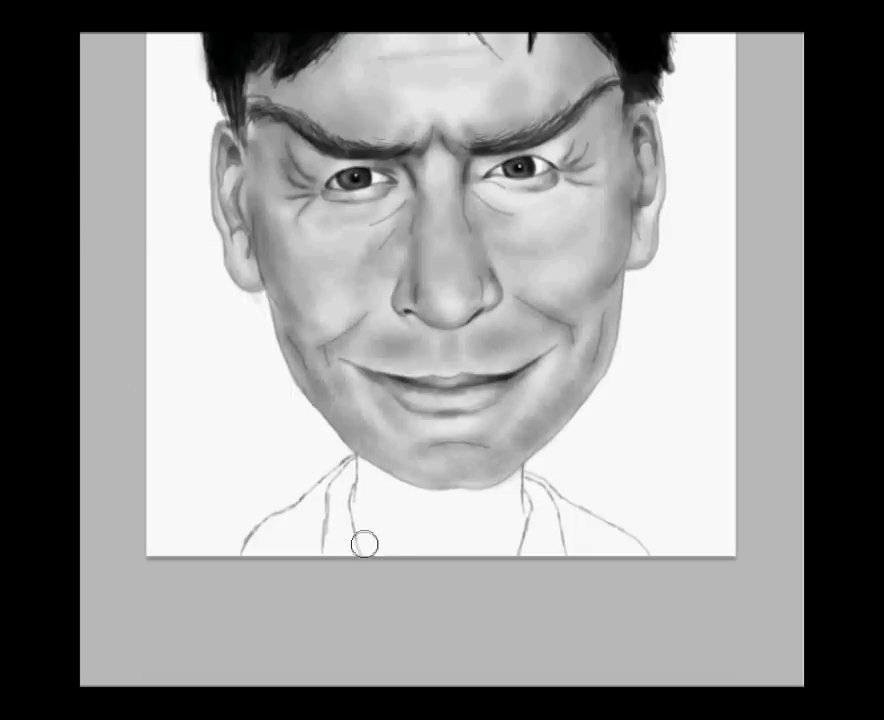
{"action": "left_click_drag", "start_coordinate": [364, 544], "coordinate": [511, 501]}
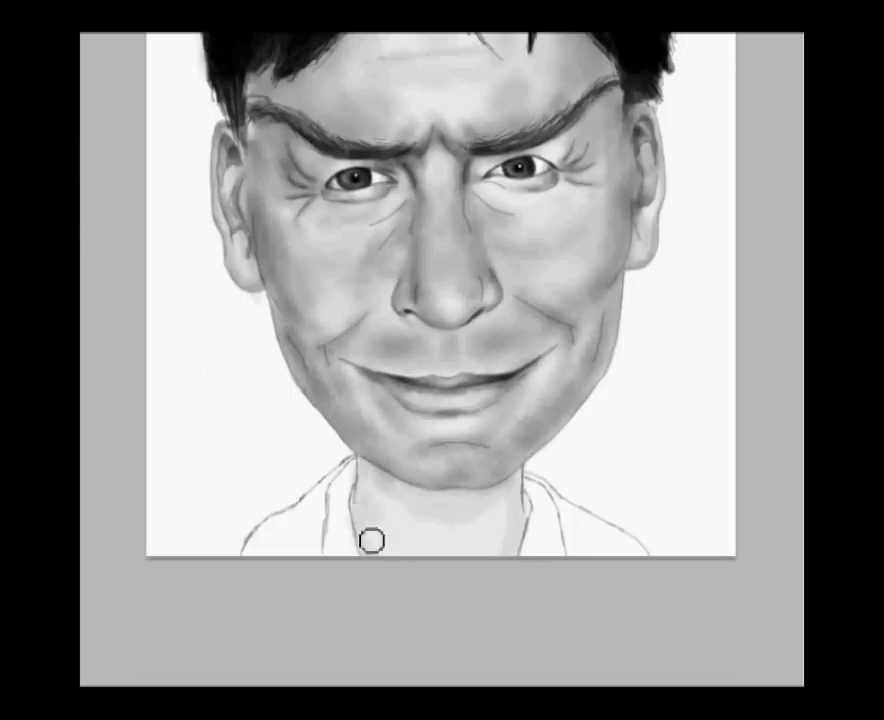
{"action": "left_click_drag", "start_coordinate": [529, 491], "coordinate": [505, 555]}
{"action": "mouse_move", "coordinate": [385, 490]}
{"action": "left_mouse_down"}
{"action": "mouse_move", "coordinate": [483, 499]}
{"action": "mouse_move", "coordinate": [368, 470]}
{"action": "left_mouse_up"}
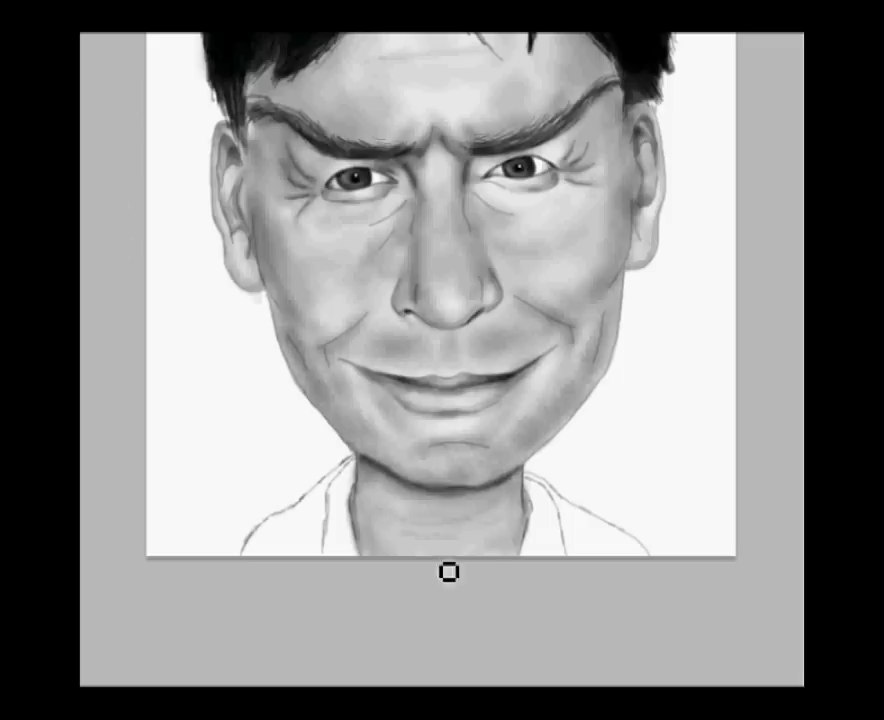
{"action": "left_click_drag", "start_coordinate": [389, 545], "coordinate": [365, 537]}
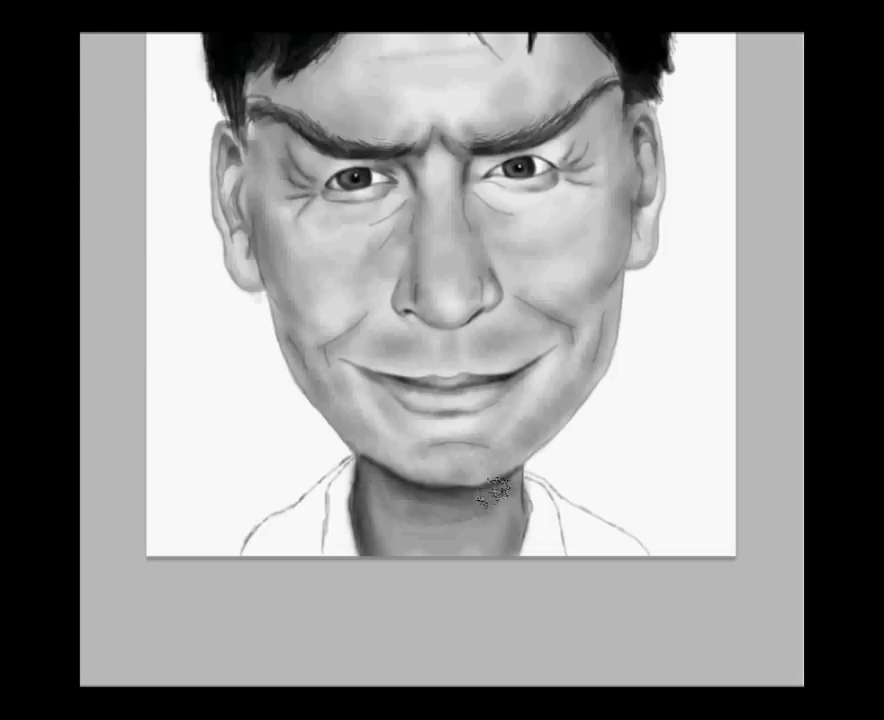
- Paint solid black jacket panels over both shoulders, undoing one stray stroke
{"action": "scroll", "coordinate": [440, 300], "scroll_direction": "down", "scroll_amount": 1}
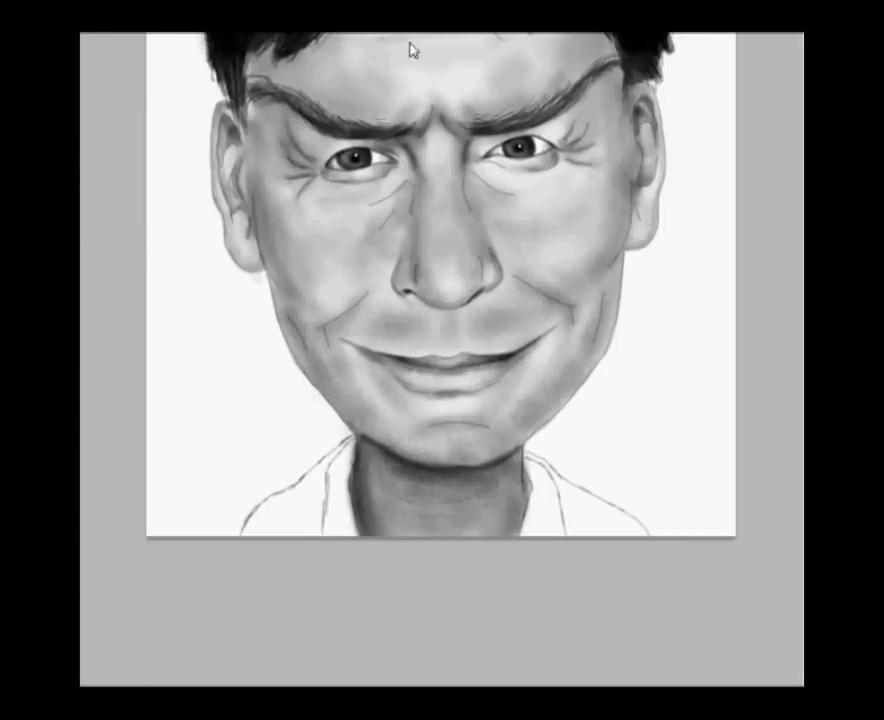
{"action": "left_click_drag", "start_coordinate": [258, 540], "coordinate": [298, 533]}
{"action": "key", "text": "ctrl+z"}
{"action": "left_click_drag", "start_coordinate": [575, 510], "coordinate": [639, 537]}
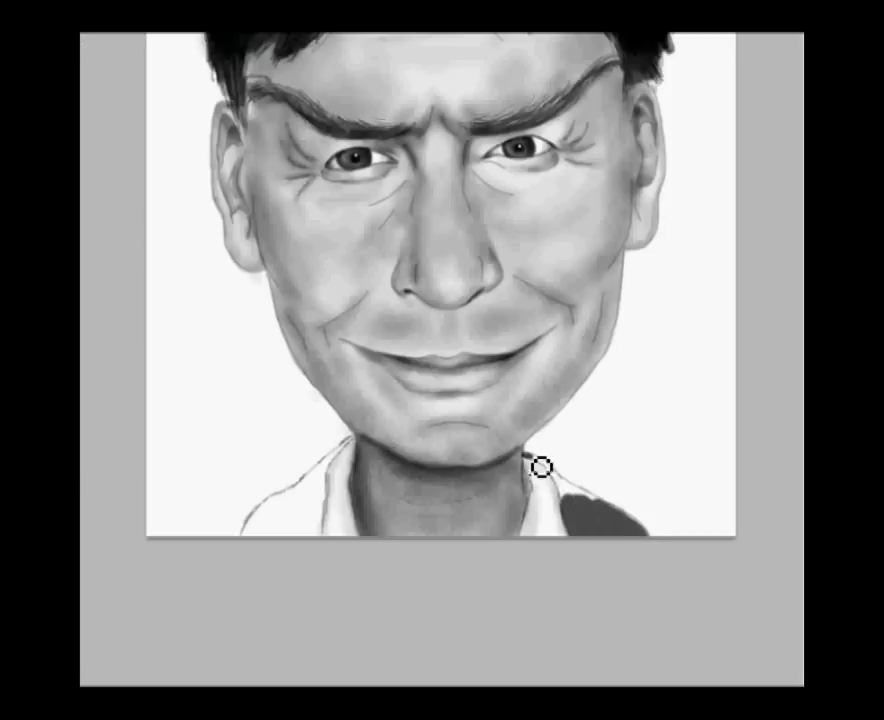
{"action": "mouse_move", "coordinate": [582, 512]}
{"action": "left_mouse_down"}
{"action": "mouse_move", "coordinate": [568, 499]}
{"action": "mouse_move", "coordinate": [633, 530]}
{"action": "left_mouse_up"}
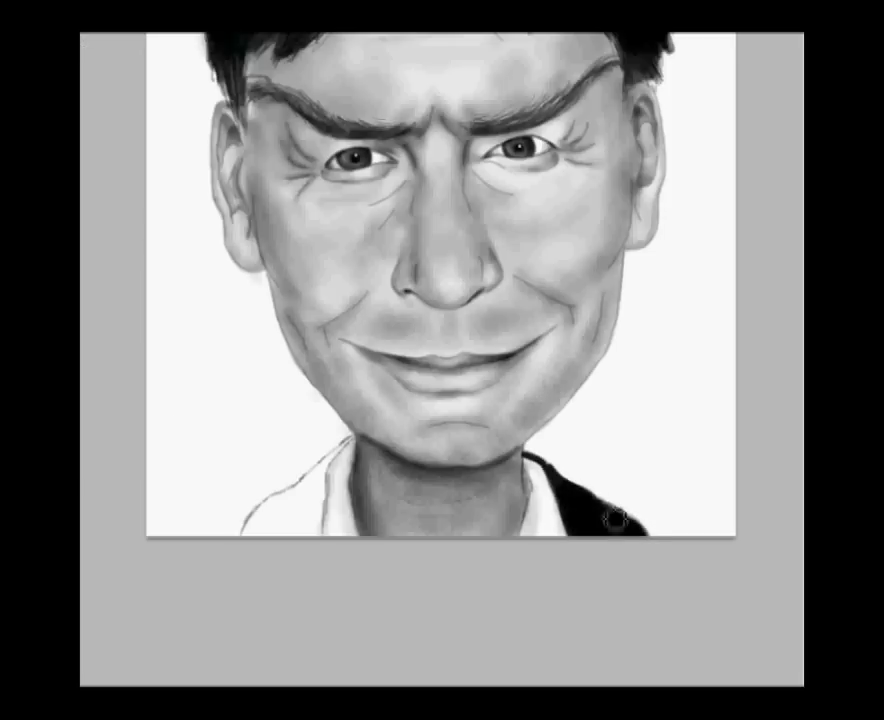
{"action": "mouse_move", "coordinate": [288, 517]}
{"action": "left_mouse_down"}
{"action": "mouse_move", "coordinate": [306, 502]}
{"action": "mouse_move", "coordinate": [298, 517]}
{"action": "left_mouse_up"}
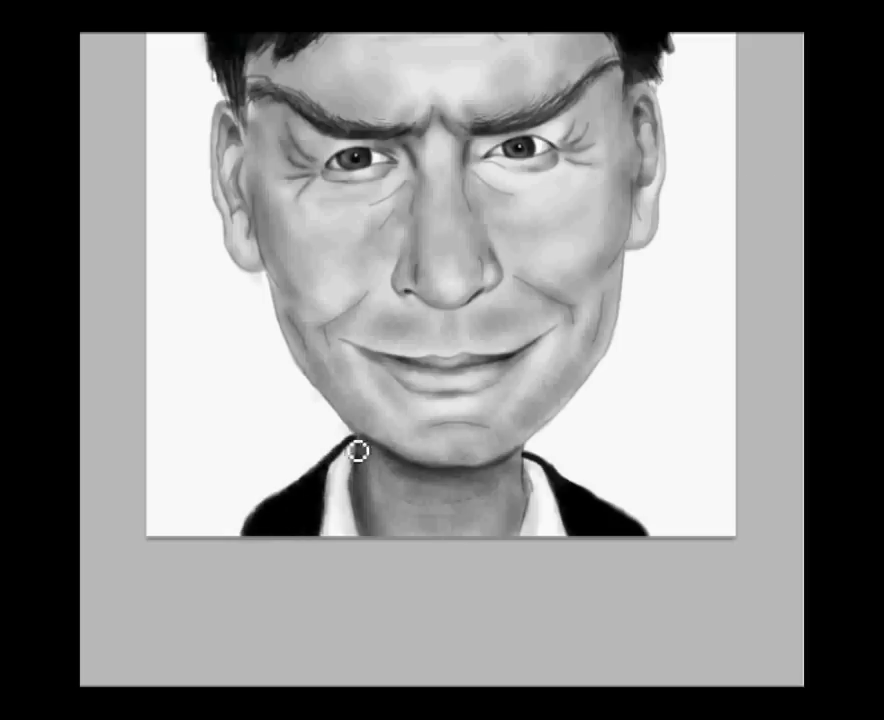
{"action": "key", "text": "ctrl+0"}
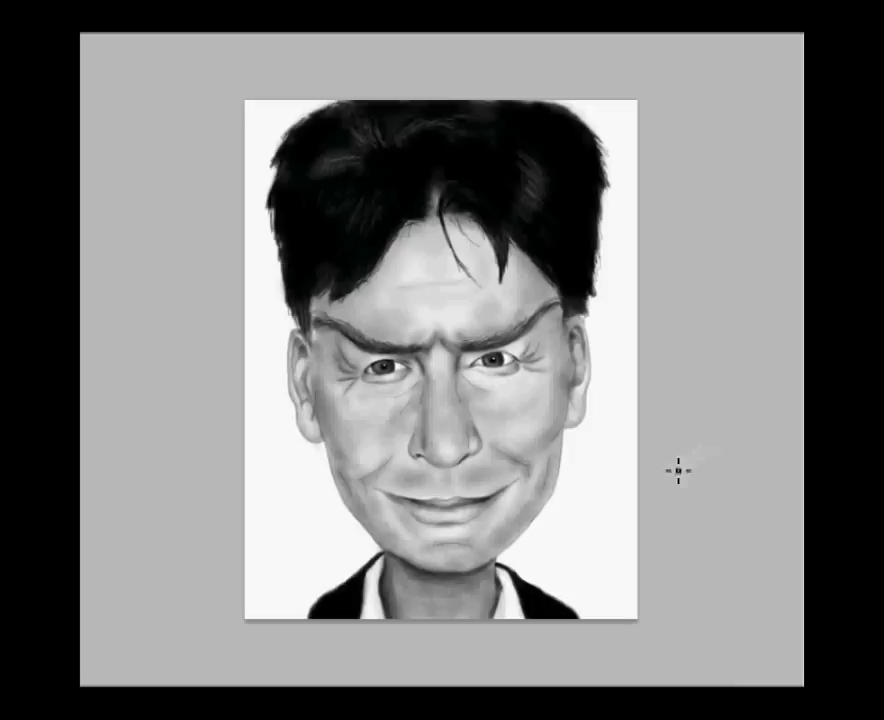
- Darken the shadows around and under the left eye and along the right cheek and jaw
{"action": "key", "text": "ctrl+plus"}
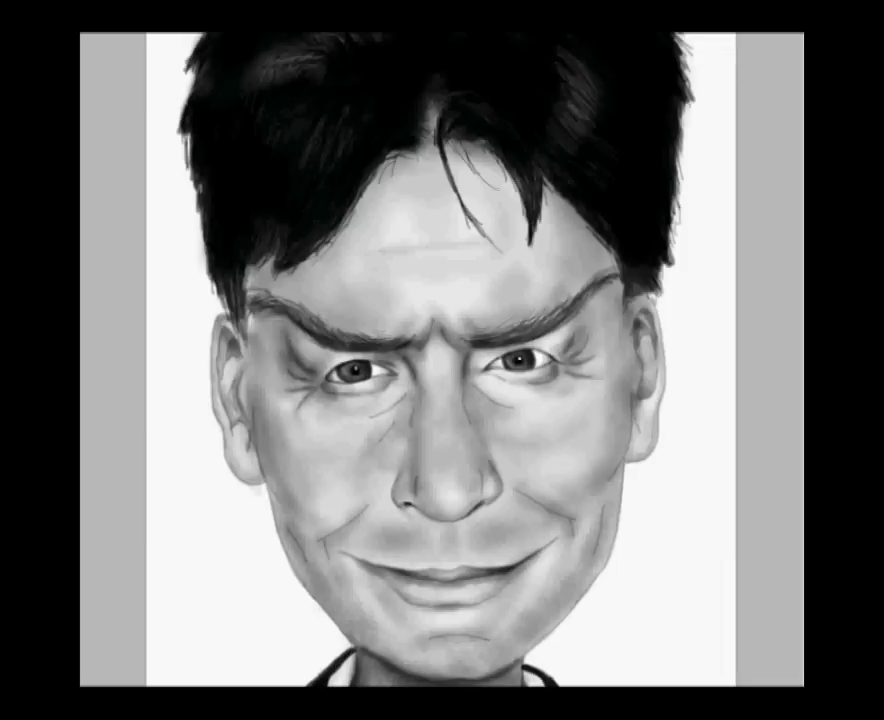
{"action": "left_click_drag", "start_coordinate": [295, 350], "coordinate": [385, 360]}
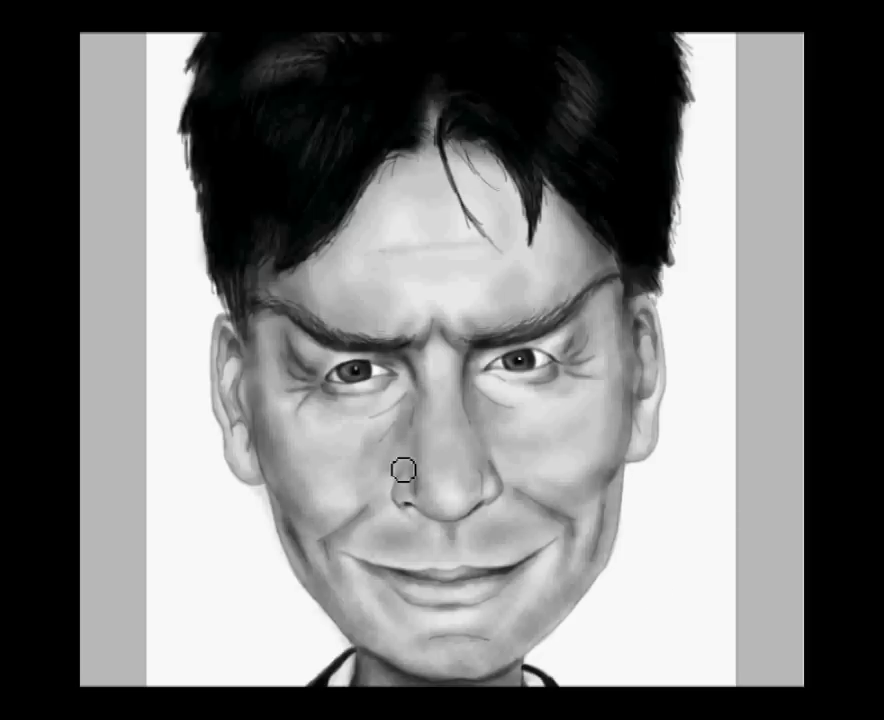
{"action": "left_click_drag", "start_coordinate": [627, 529], "coordinate": [598, 525]}
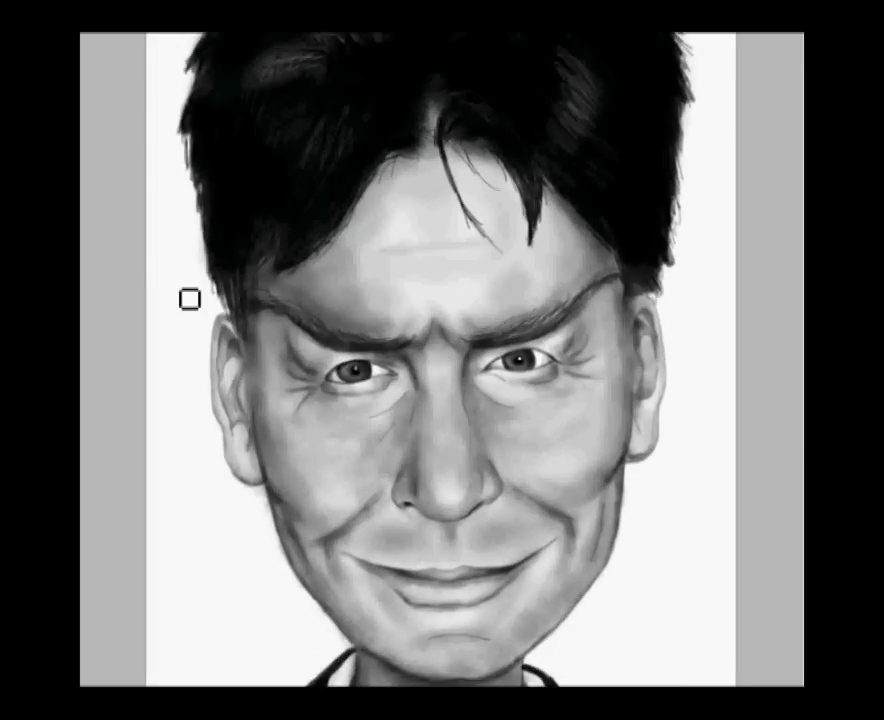
{"action": "right_click", "coordinate": [144, 251]}
{"action": "key", "text": "Escape"}
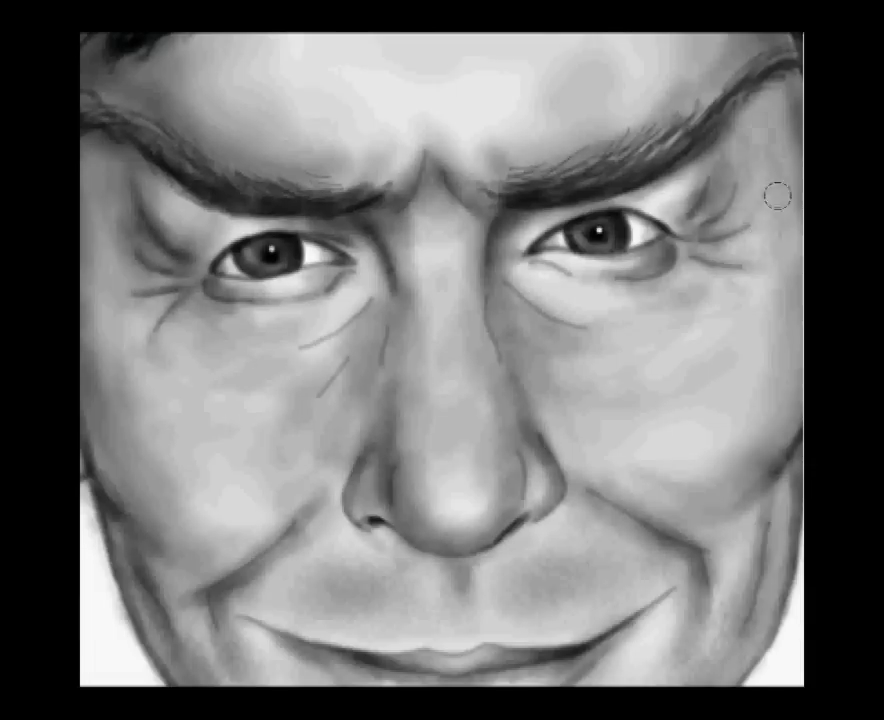
{"action": "left_click_drag", "start_coordinate": [330, 330], "coordinate": [201, 343]}
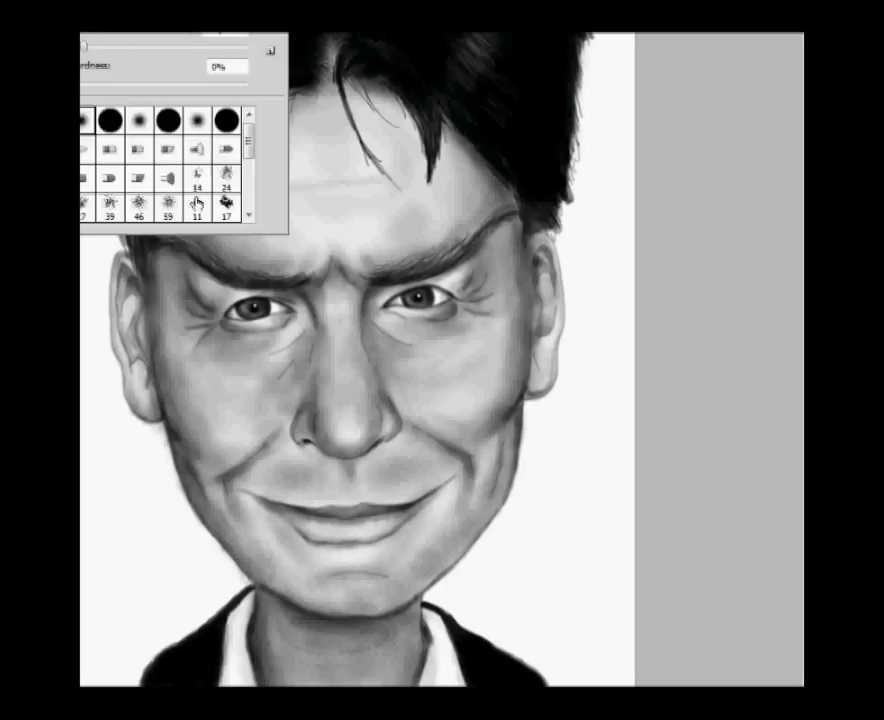
- Confirm a new paint colour and recentre the view to review the face and hair
{"action": "left_click", "coordinate": [340, 318]}
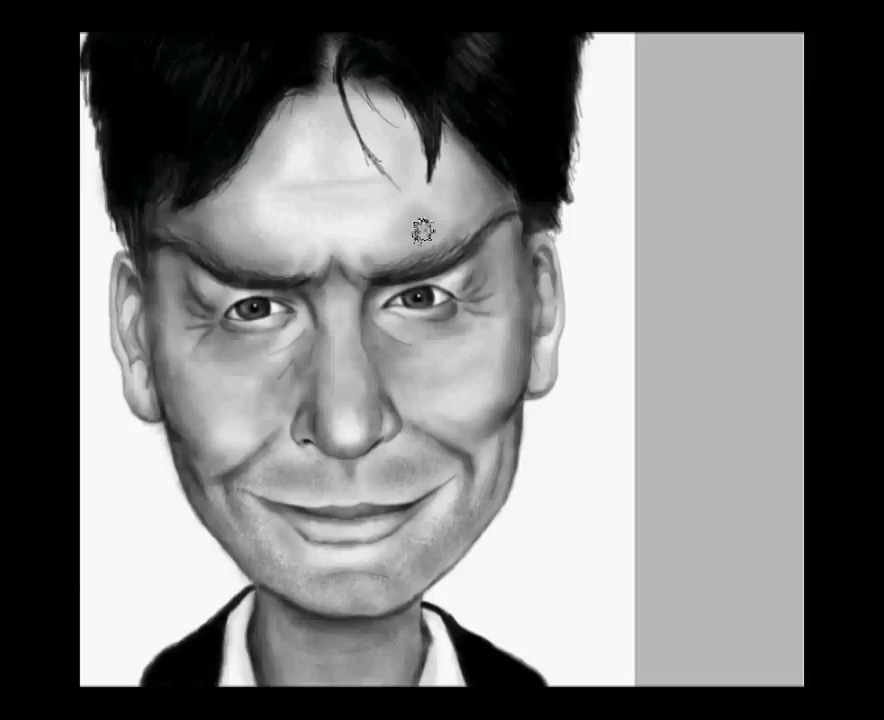
{"action": "left_click_drag", "start_coordinate": [395, 144], "coordinate": [495, 144]}
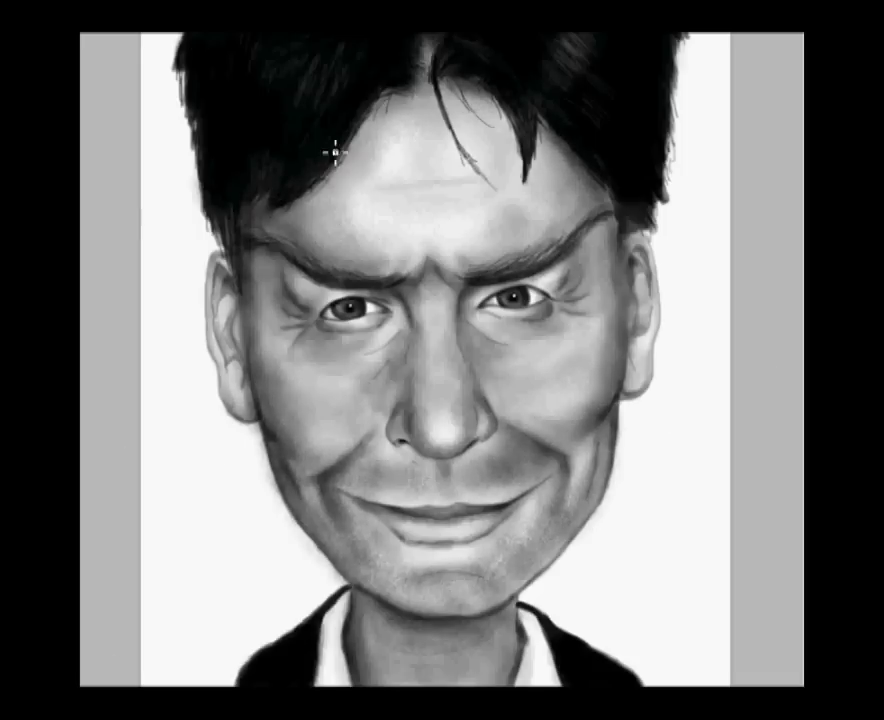
{"action": "scroll", "coordinate": [335, 152], "scroll_direction": "up", "scroll_amount": 3}
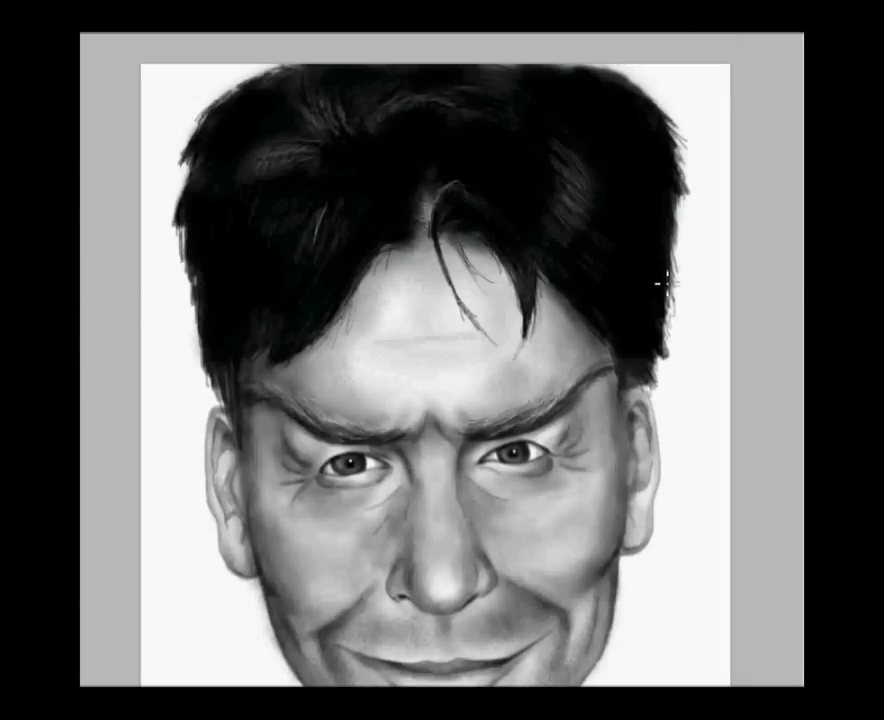
{"action": "left_click", "coordinate": [352, 296]}
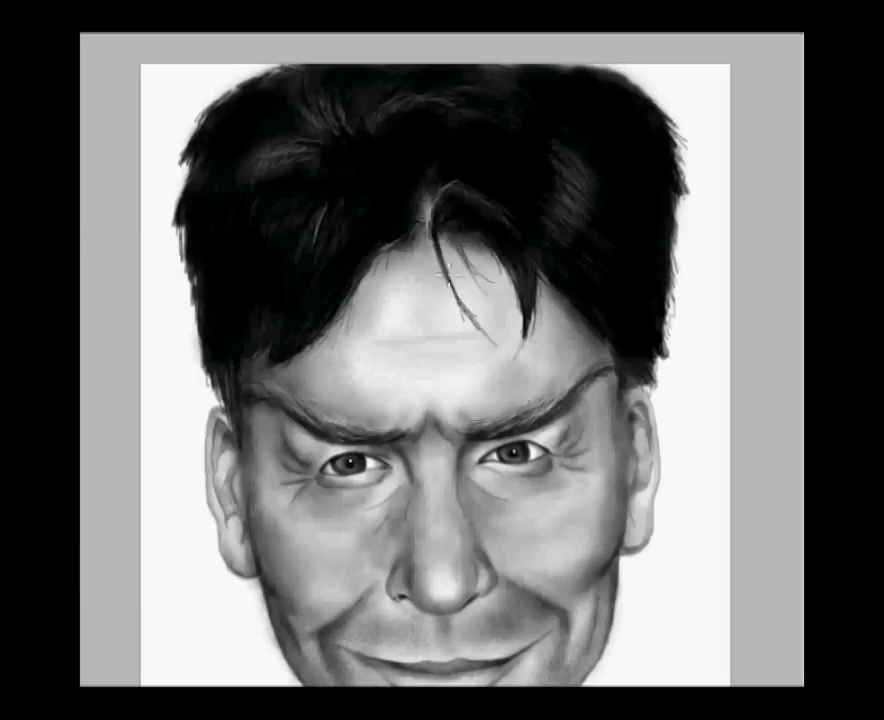
{"action": "scroll", "coordinate": [435, 360], "scroll_direction": "down", "scroll_amount": 3}
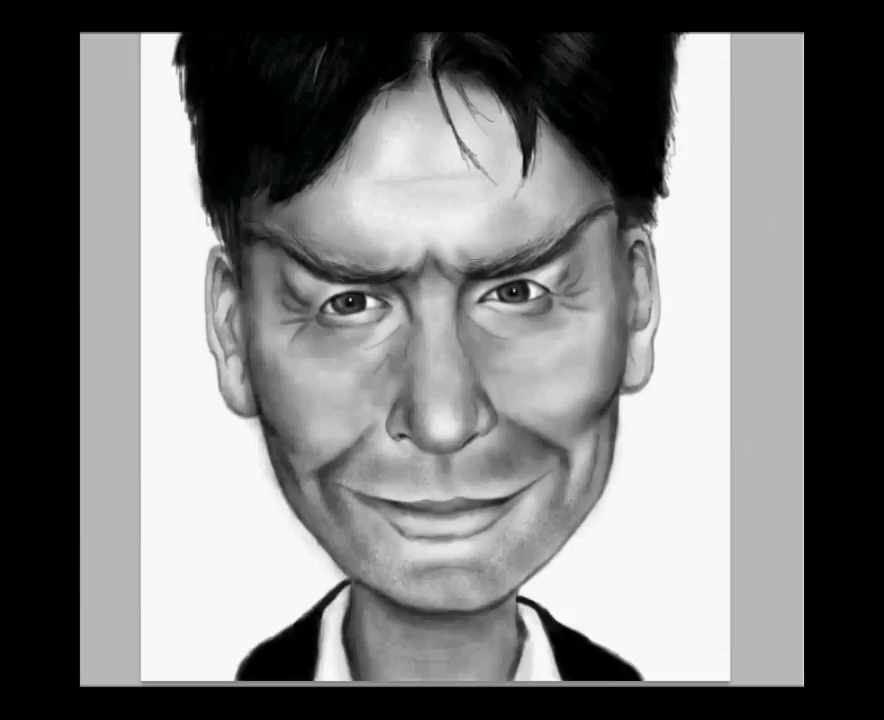
{"action": "scroll", "coordinate": [631, 326], "scroll_direction": "down", "scroll_amount": 2}
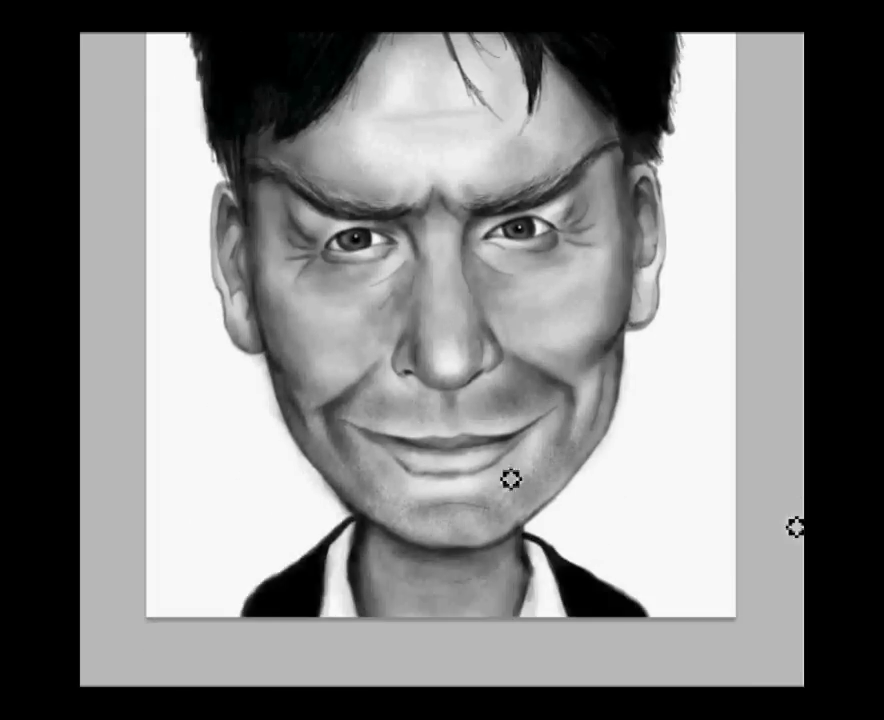
- Zoom in twice on the face and scroll down toward the lower-right corner
{"action": "key", "text": "ctrl+plus"}
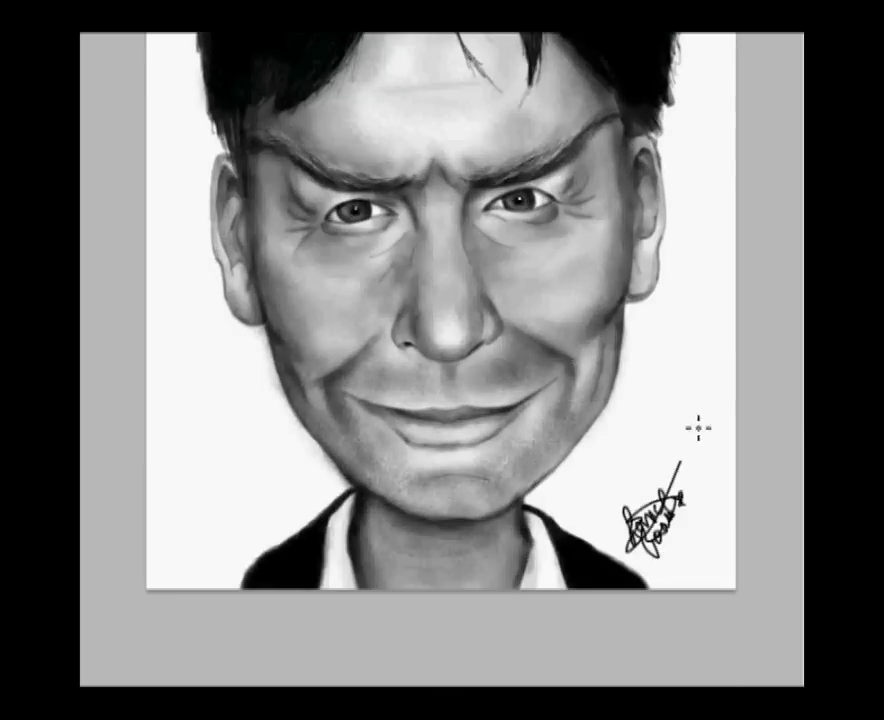
{"action": "key", "text": "ctrl+plus"}
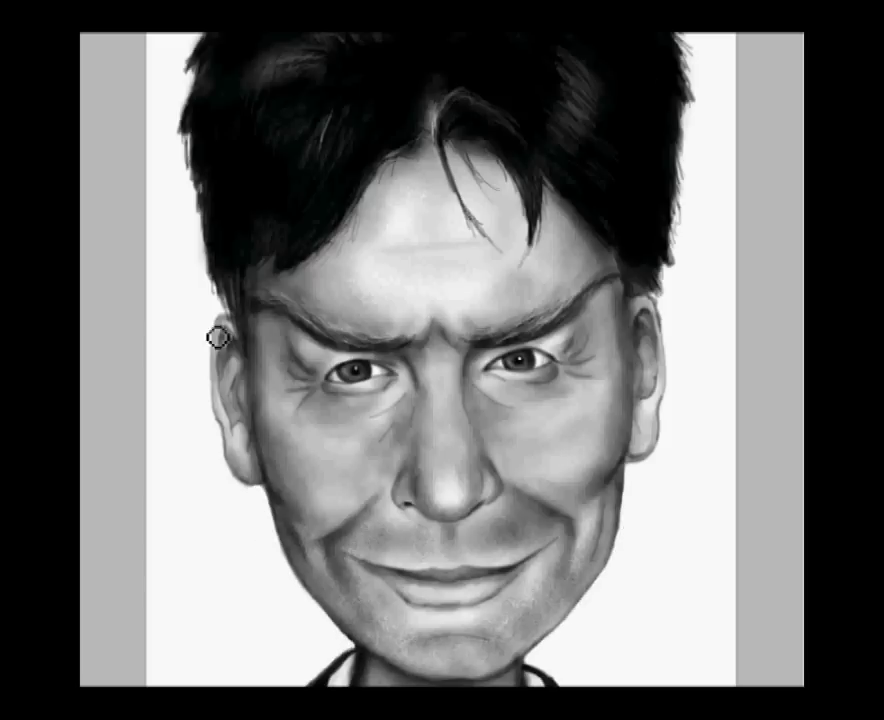
{"action": "scroll", "coordinate": [672, 430], "scroll_direction": "down", "scroll_amount": 3}
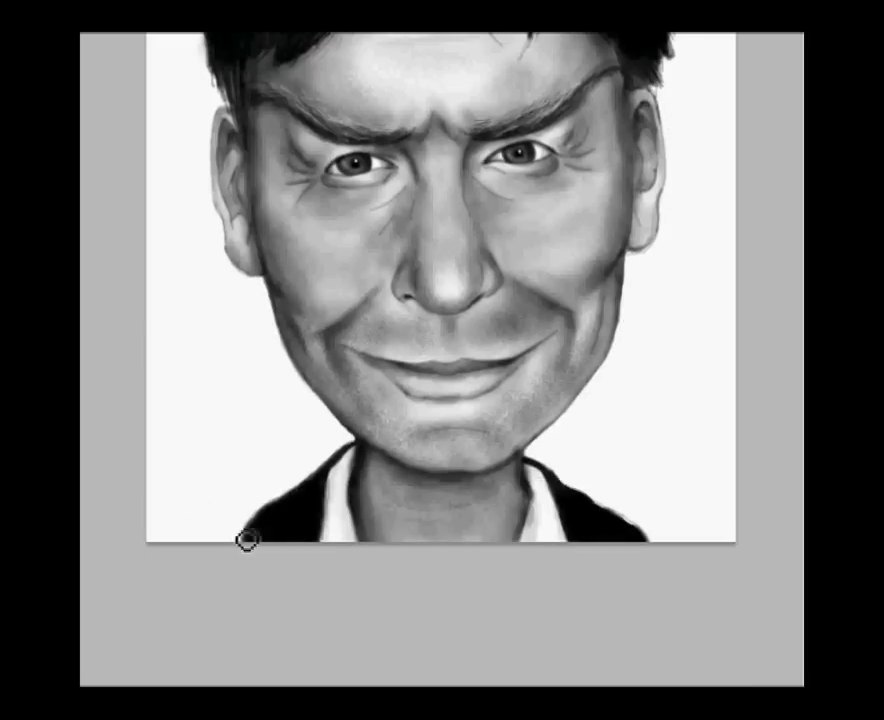